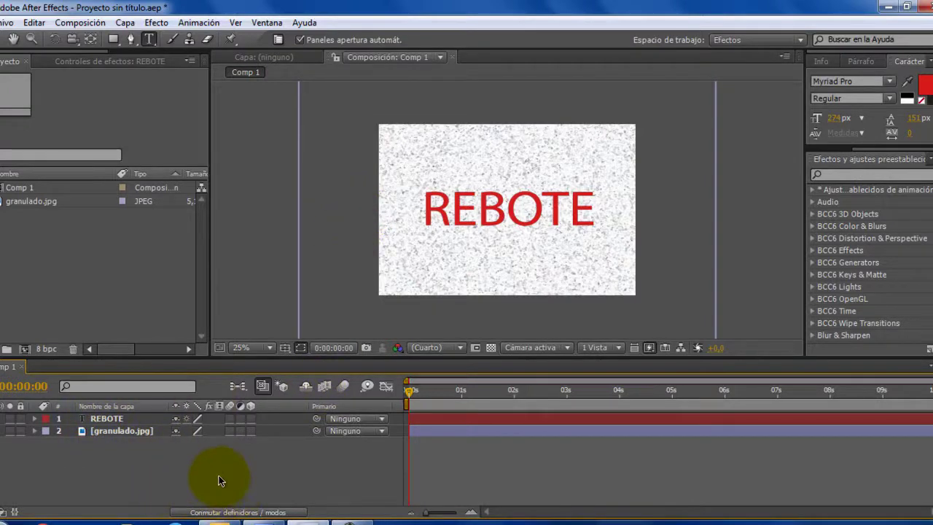
Step: Select the REBOTE layer and show only its Position property (728.0, 552.0)
key("ctrl+a")
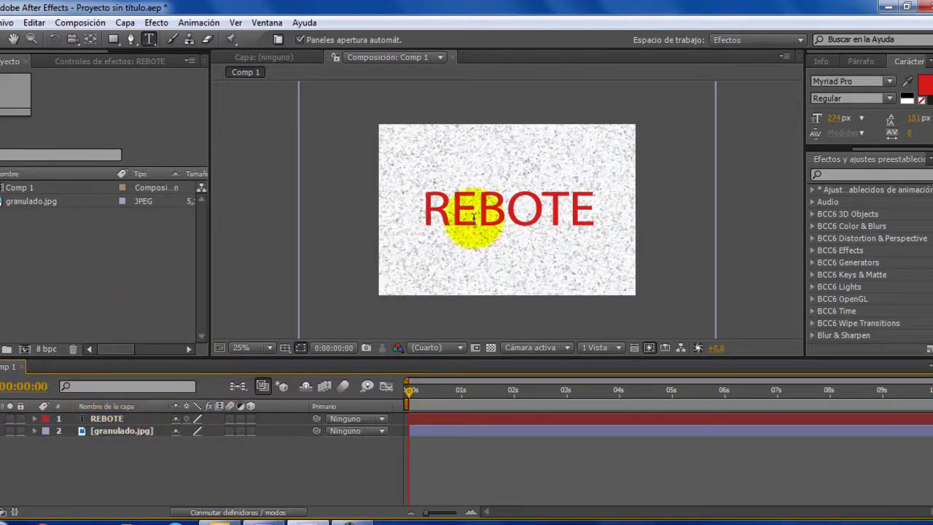
left_click(104, 420)
key("p")
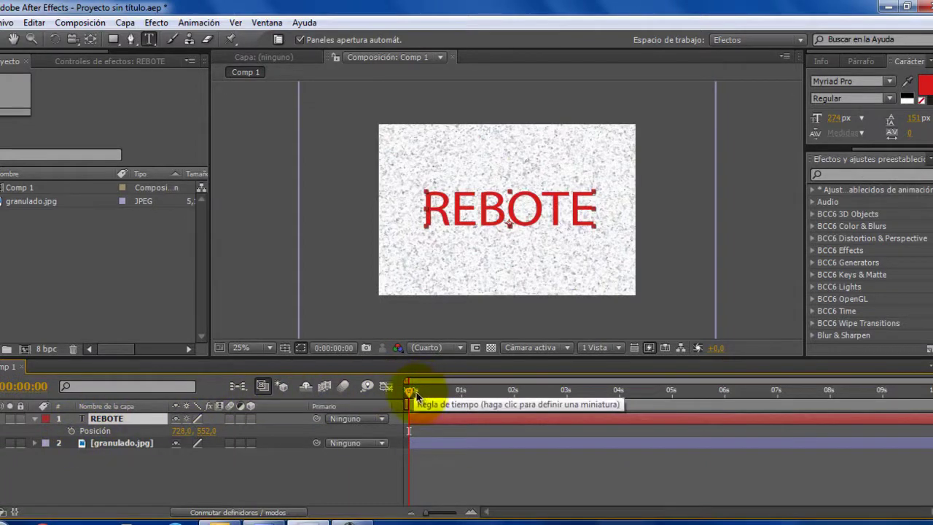
Step: Keyframe REBOTE's Position at 0 s, dragged off-screen left to -628.0, 552.0
left_click(72, 431)
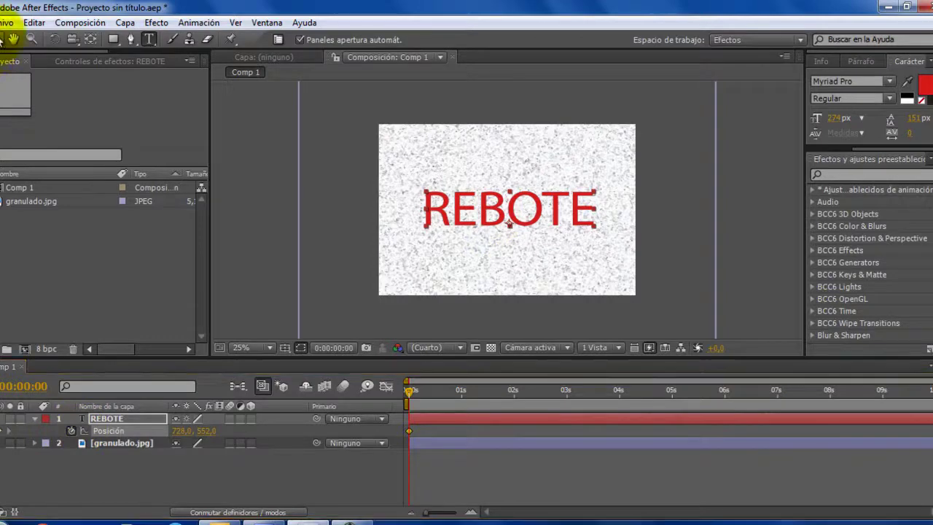
left_click(3, 38)
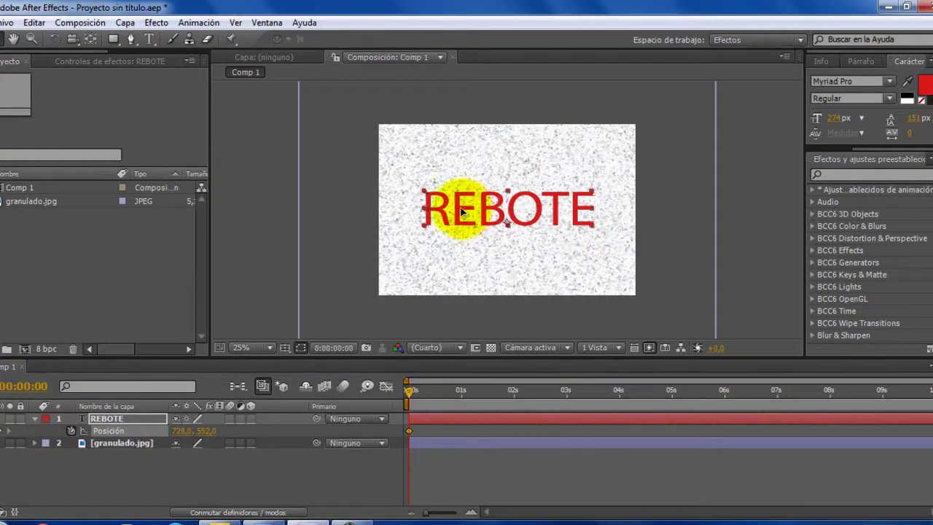
mouse_move(461, 212)
left_mouse_down()
mouse_move(216, 226)
mouse_move(224, 210)
left_mouse_up()
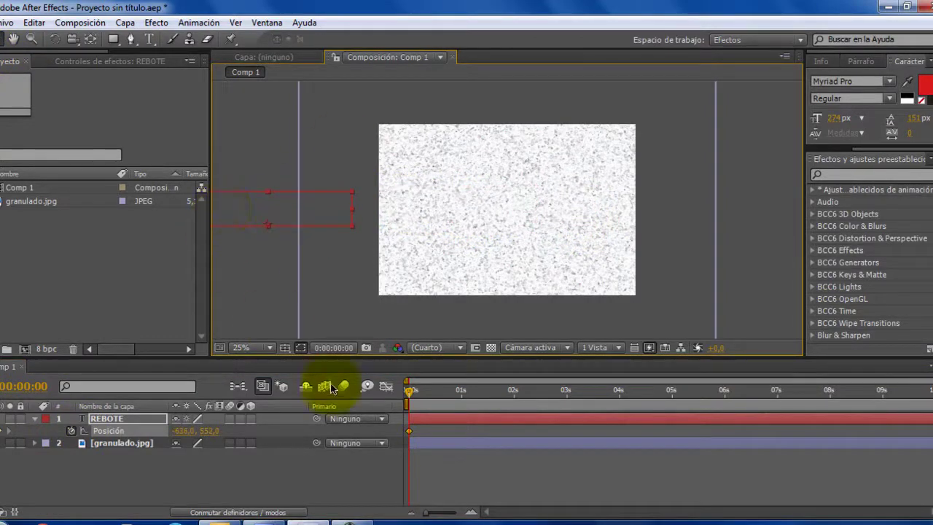
left_click_drag(409, 393, 412, 395)
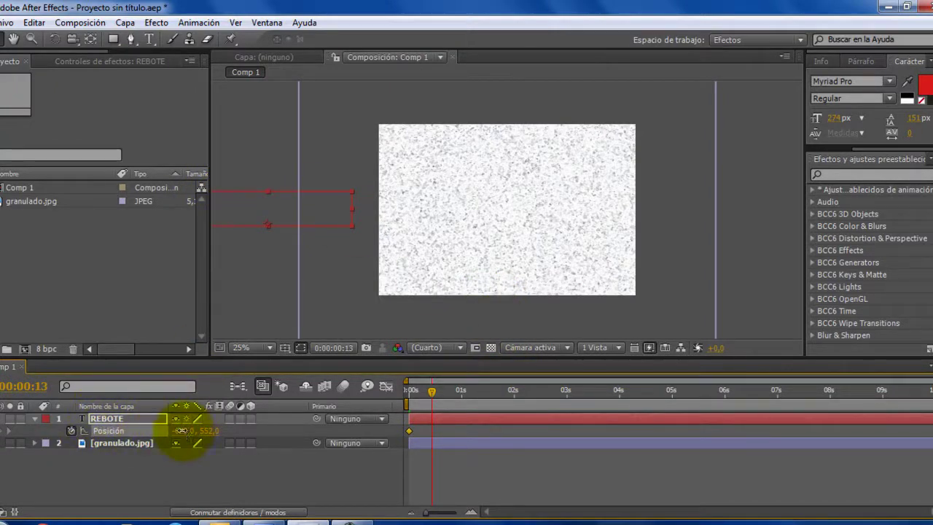
Step: Drag REBOTE back to the frame centre (718.0, 540.0) for a second keyframe at 0:00:00:13
left_click_drag(181, 430, 931, 396)
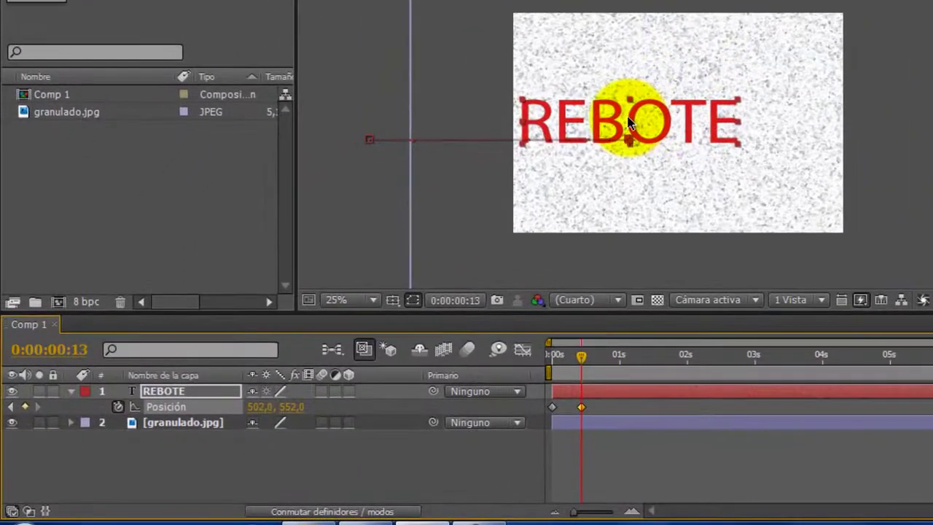
left_click_drag(471, 207, 479, 208)
left_click_drag(642, 121, 679, 118)
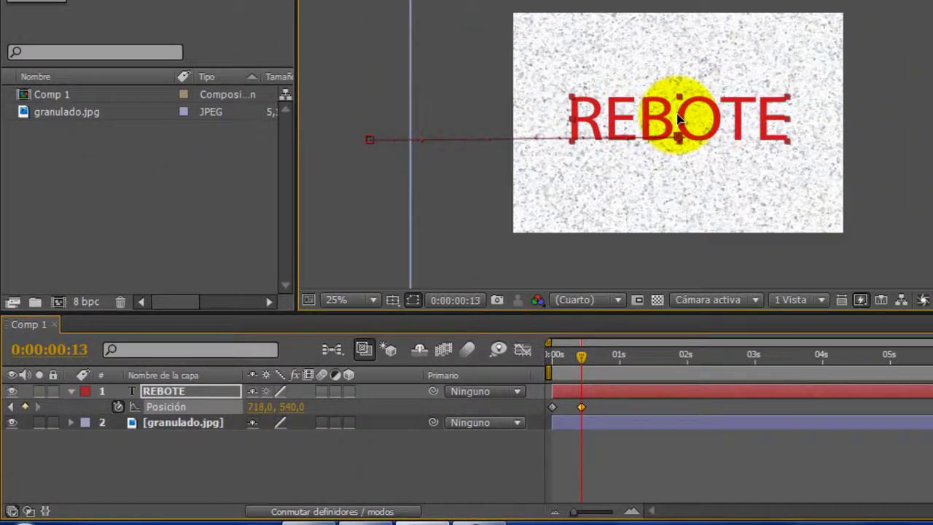
Step: Scrub the playhead through the slide-in animation to check it
left_click(582, 356)
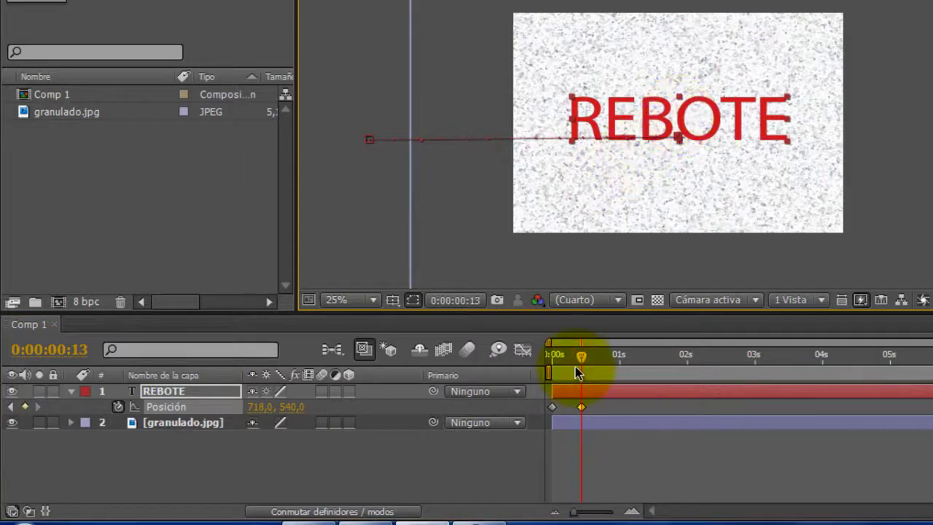
left_click_drag(591, 355, 606, 356)
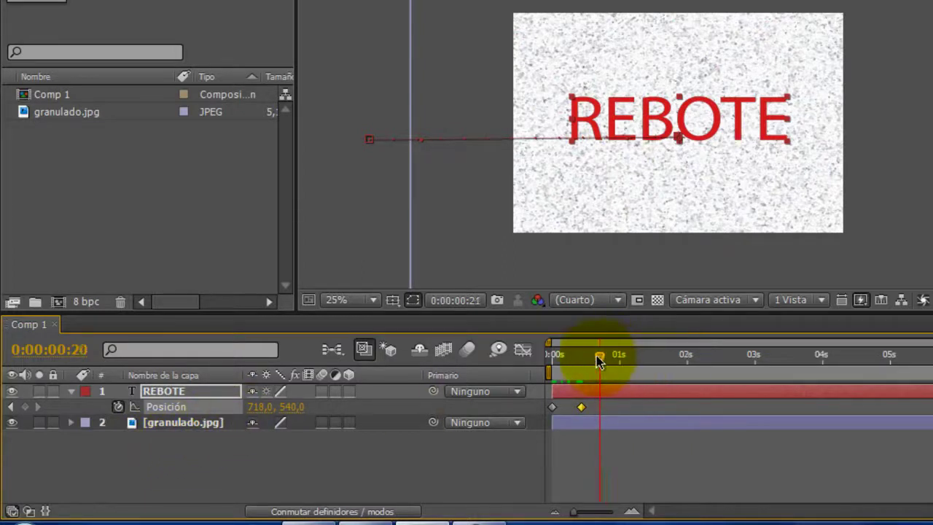
left_click_drag(597, 355, 592, 357)
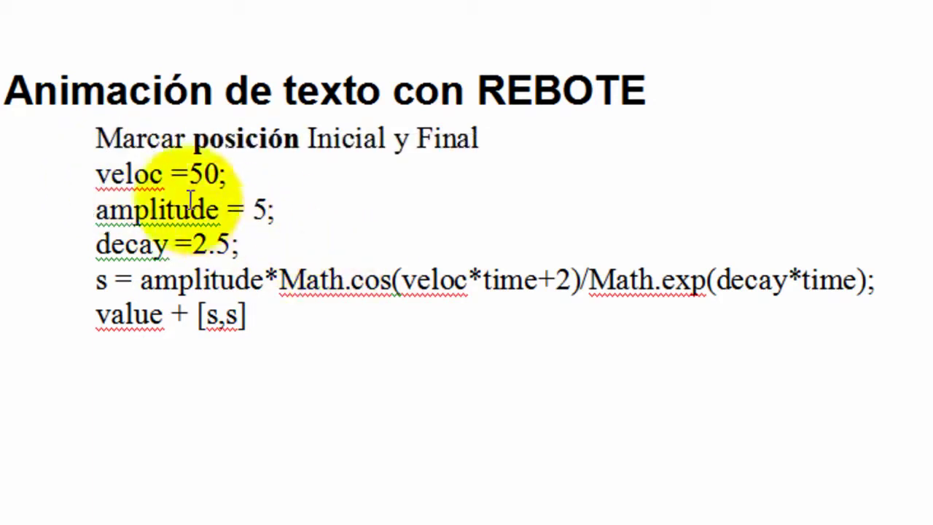
Step: Select the bounce expression lines from veloc =50; to value + [s,s] in the Word notes
left_click_drag(84, 174, 233, 422)
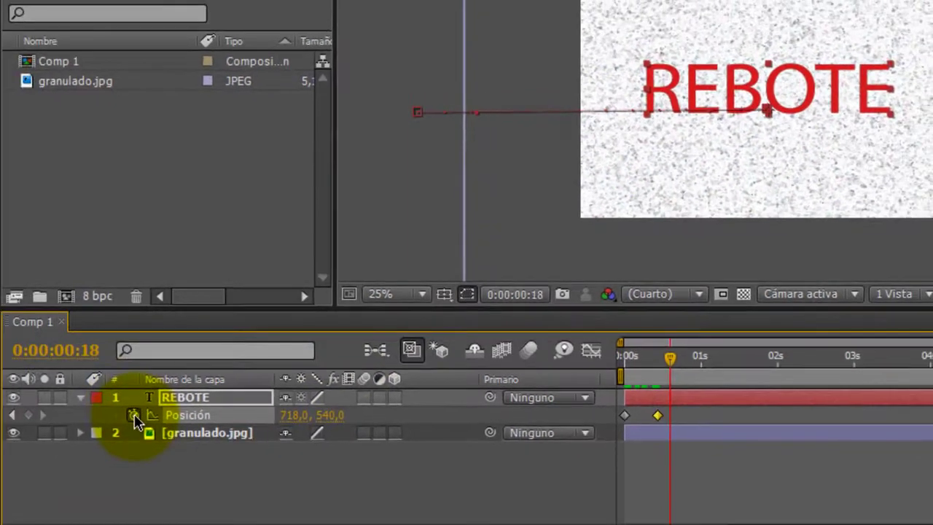
Step: Replace REBOTE's Position expression with the pasted bounce code (veloc=50, amplitude=5, decay=2.5) and preview it
left_click(134, 415, "alt")
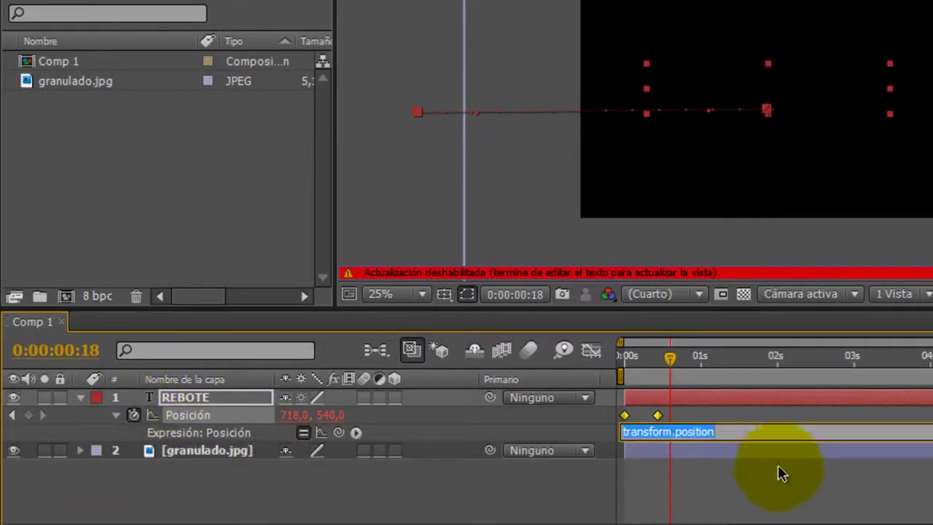
key("BackSpace")
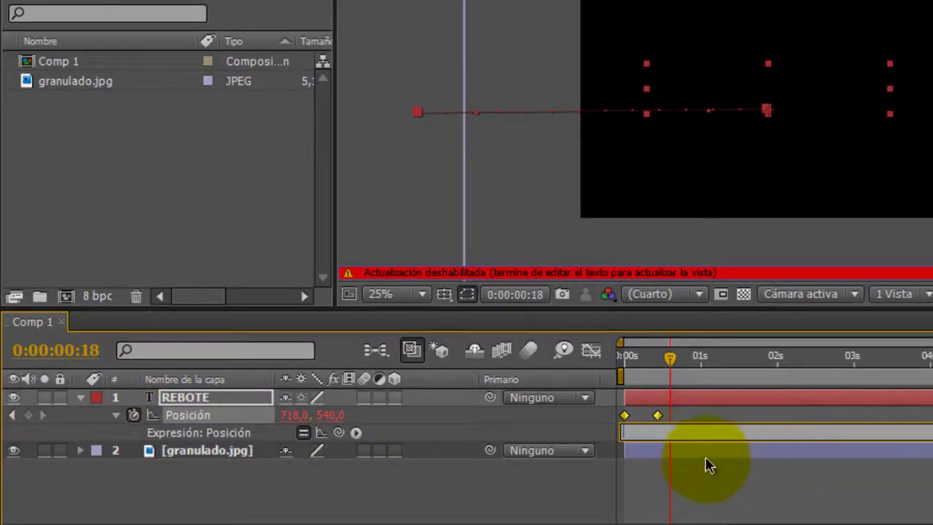
key("ctrl+v")
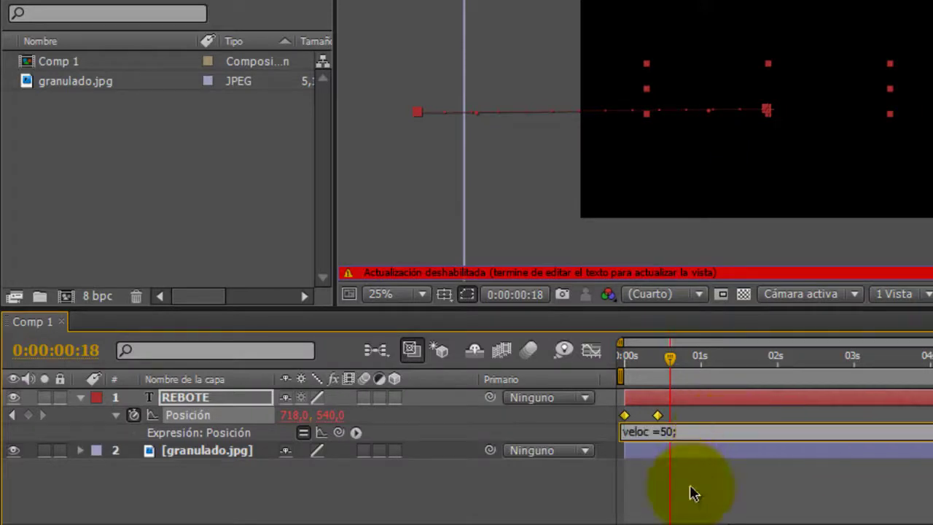
left_click(689, 491)
key("KP_0")
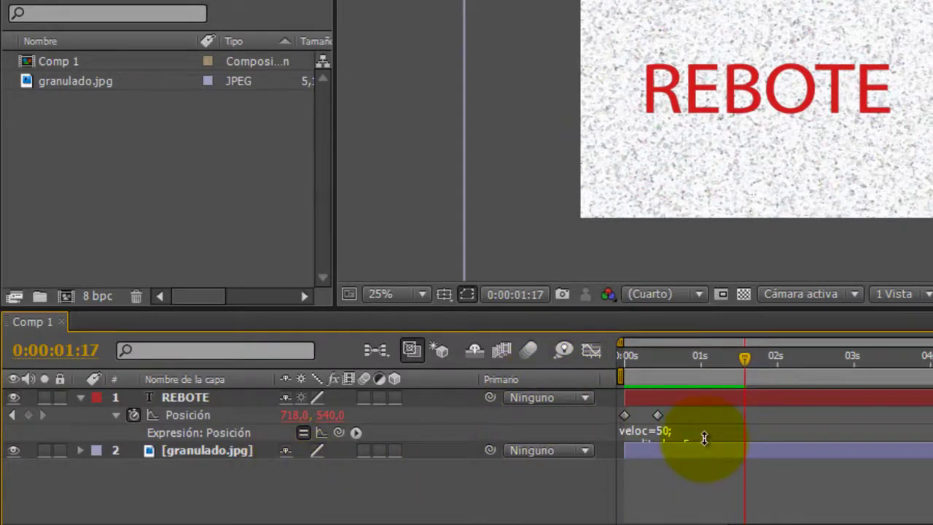
left_click_drag(704, 437, 706, 485)
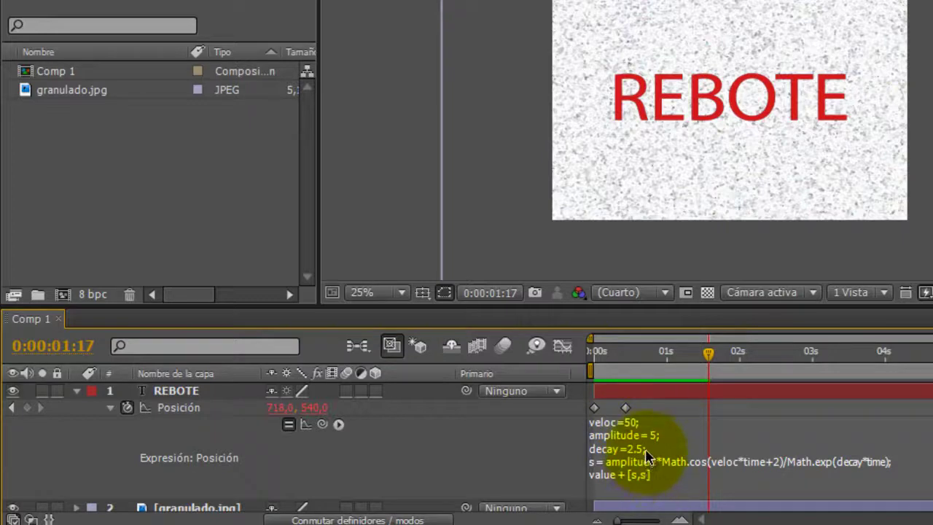
Step: Change veloc from 50 to 5 in the bounce expression
left_click(630, 425)
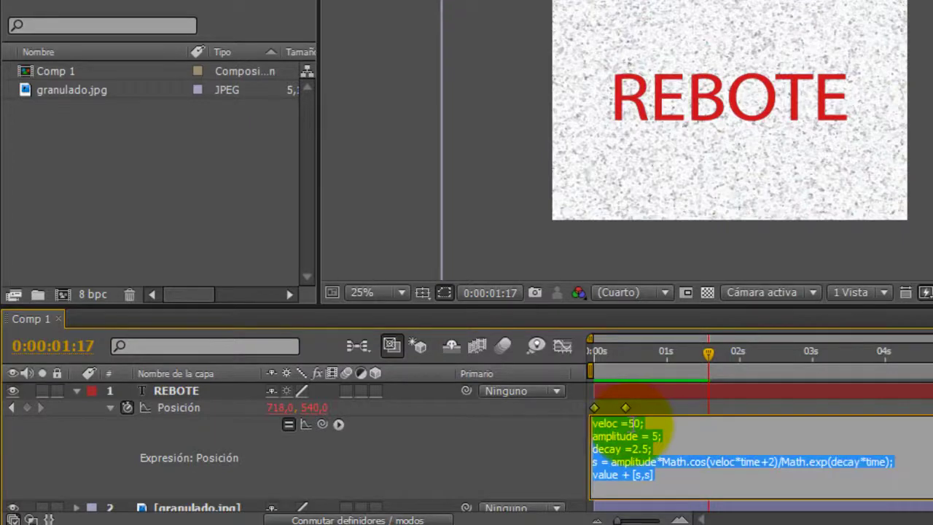
left_click(634, 424)
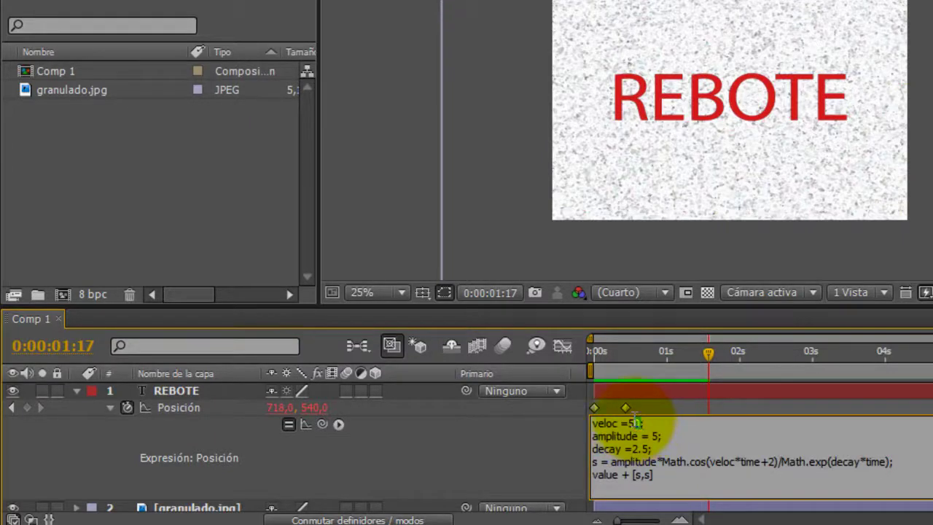
key("shift+Right")
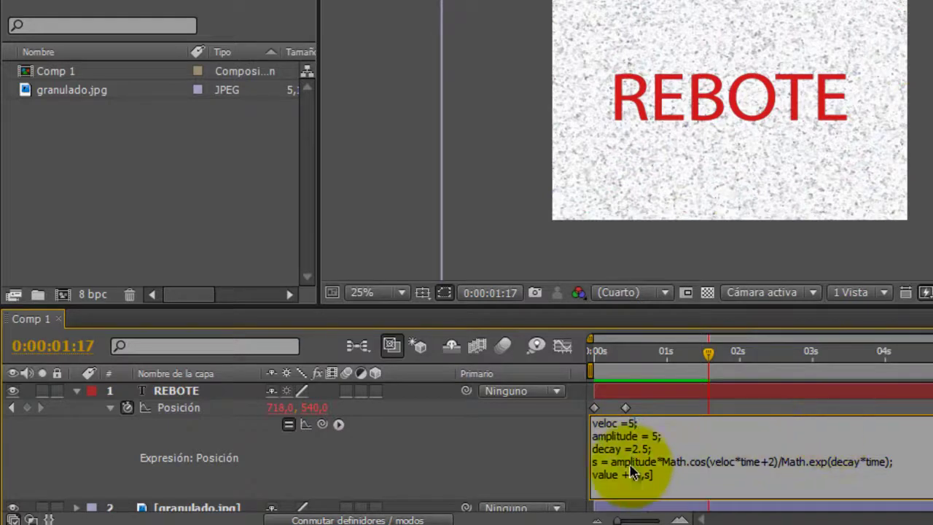
left_click(385, 474)
Step: Preview the slower bounce from 0:00, then reopen the expression to clear veloc's value
left_click_drag(714, 366, 509, 367)
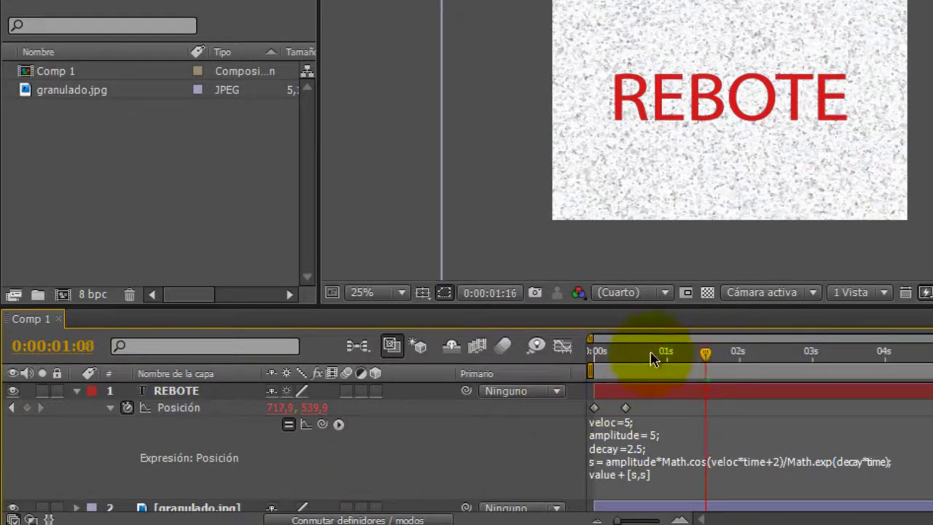
key("space")
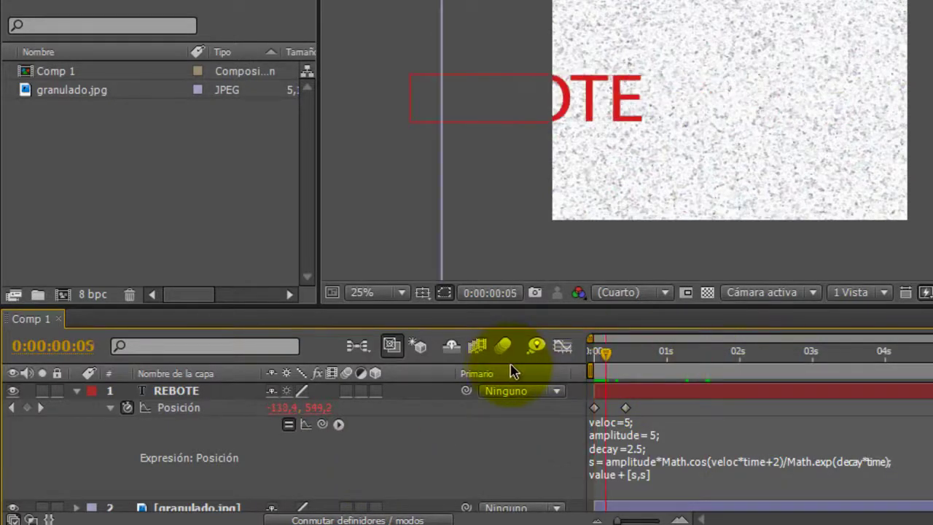
left_click_drag(605, 360, 556, 366)
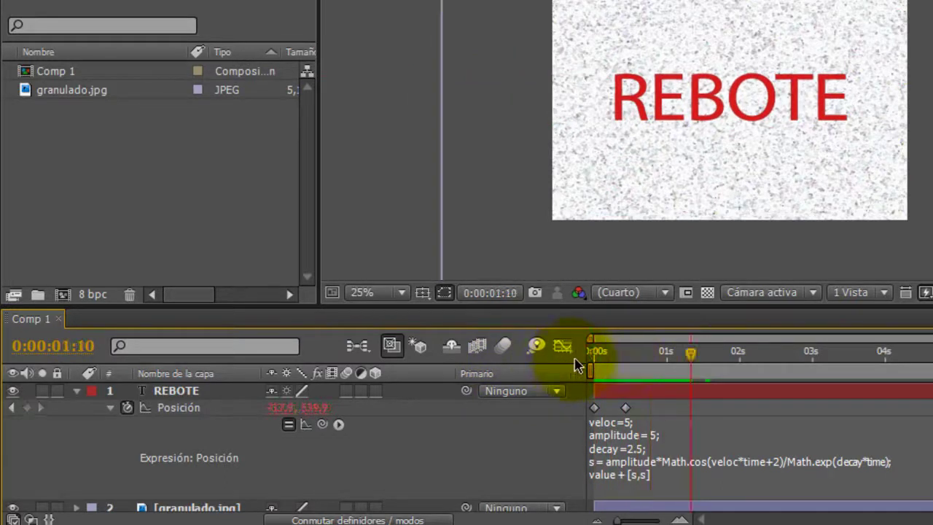
left_click(699, 355)
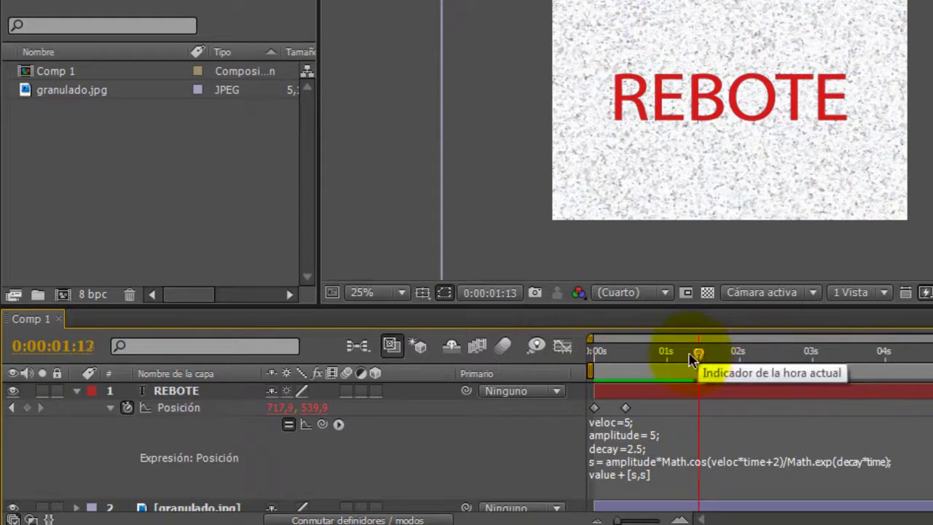
left_click_drag(698, 355, 587, 355)
left_click(626, 426)
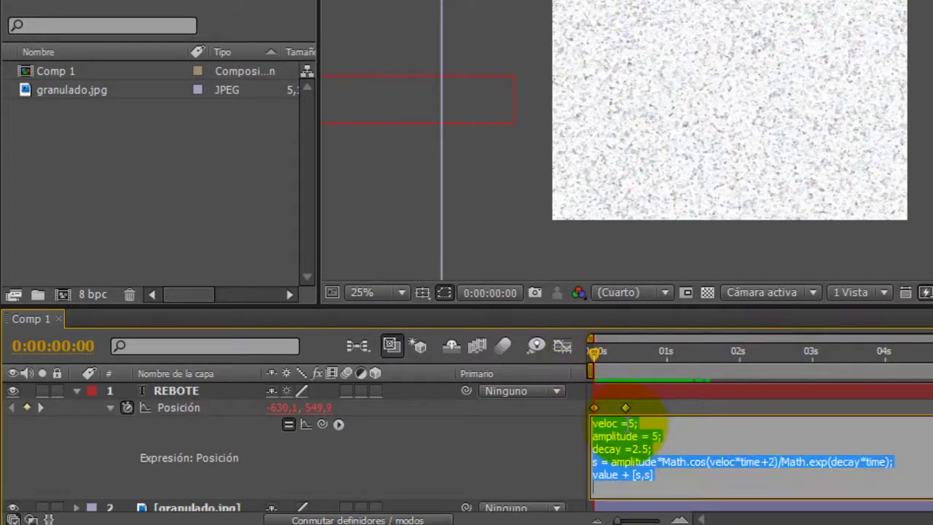
left_click(667, 435)
type("100")
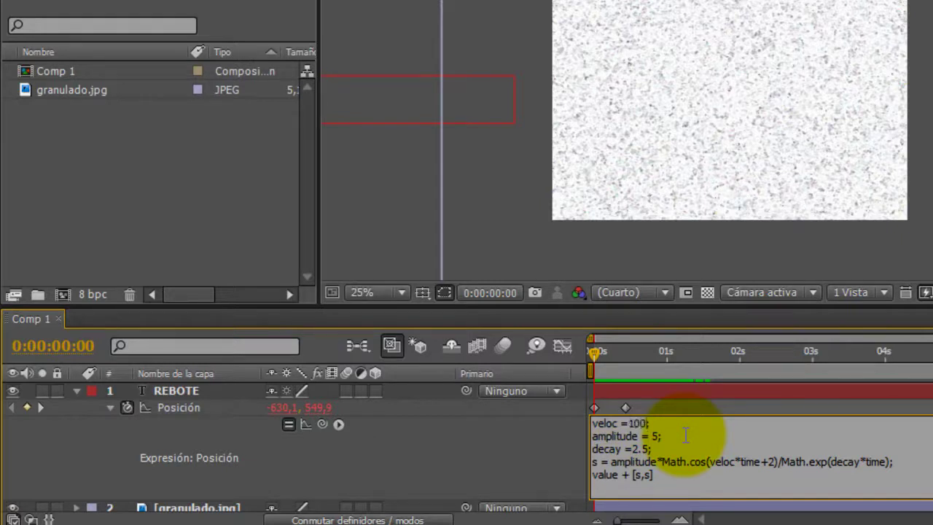
Step: Commit veloc = 100 and preview the faster bounce
left_click(459, 477)
key("space")
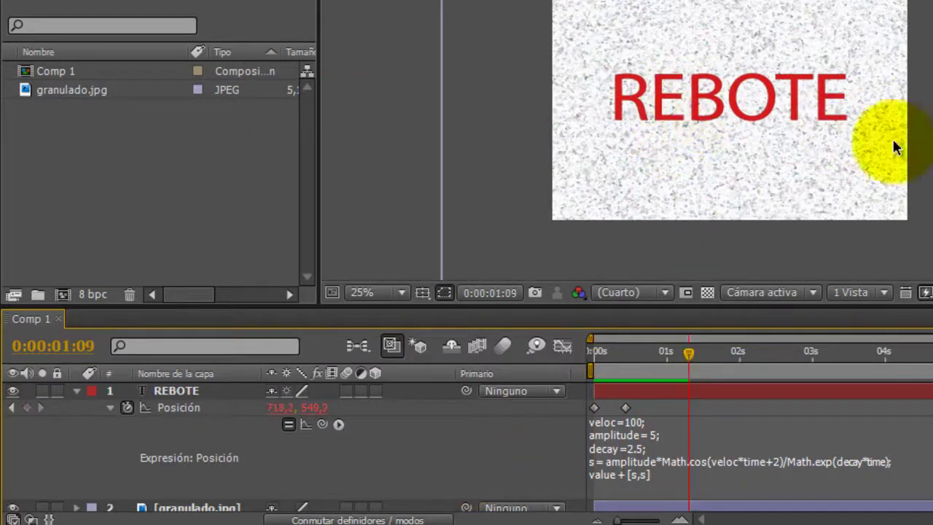
left_click(659, 444)
type("100")
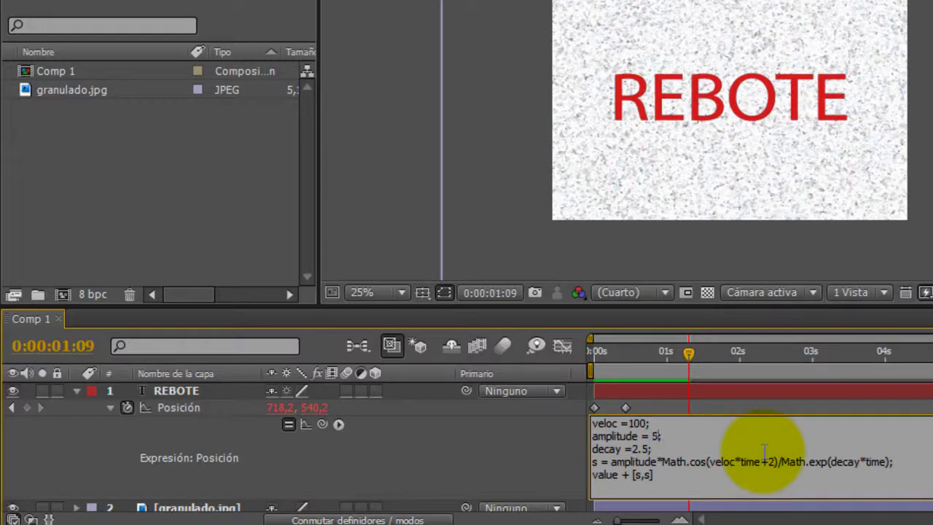
Step: Set amplitude to 100 and preview the stronger bounce from the start
left_click(461, 442)
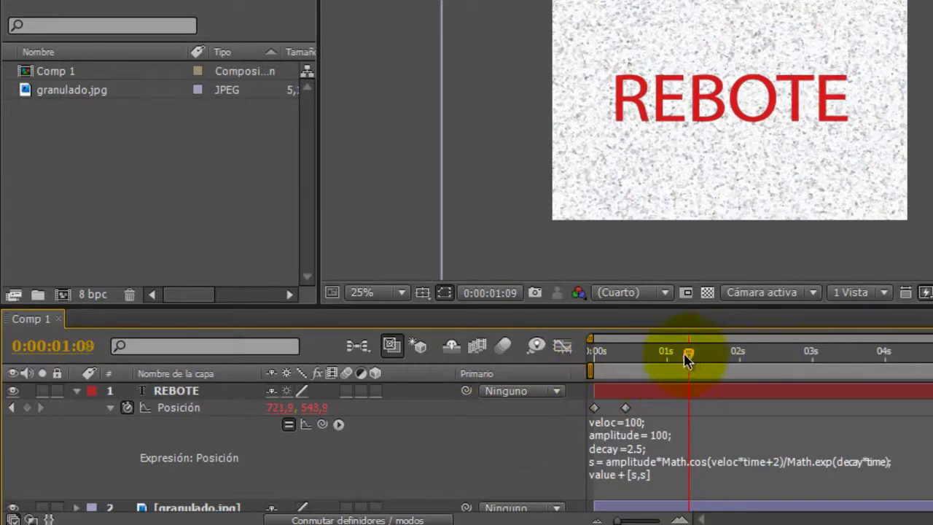
left_click_drag(687, 360, 563, 362)
key("space")
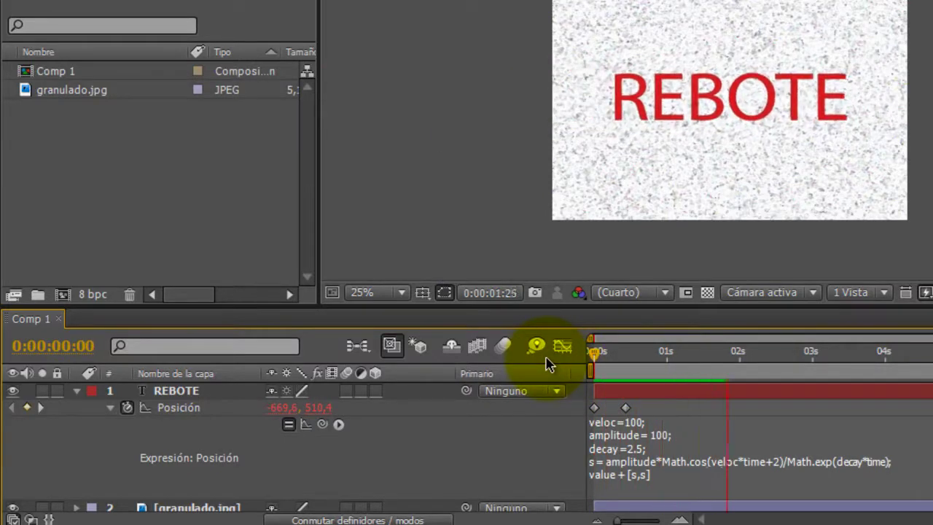
key("space")
mouse_move(737, 356)
left_mouse_down()
mouse_move(603, 368)
mouse_move(633, 385)
left_mouse_up()
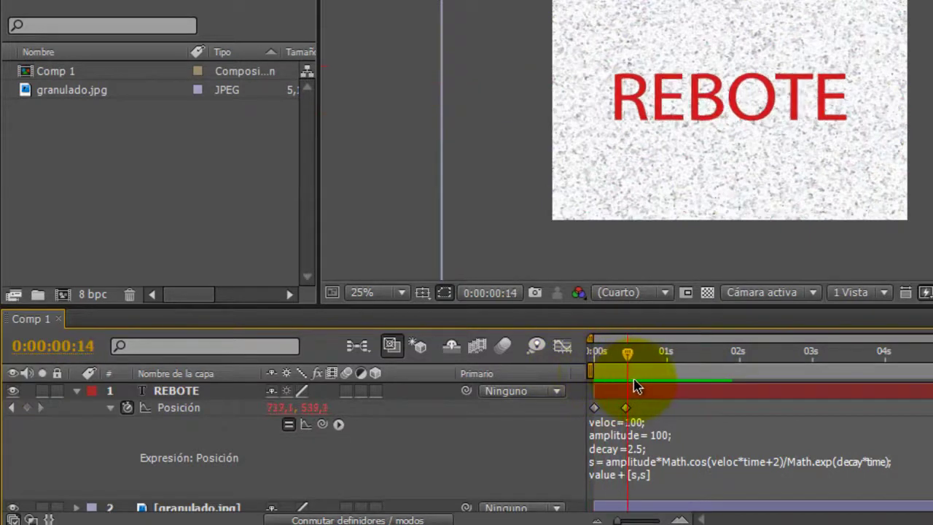
left_click(636, 453)
left_click(636, 453)
type("0")
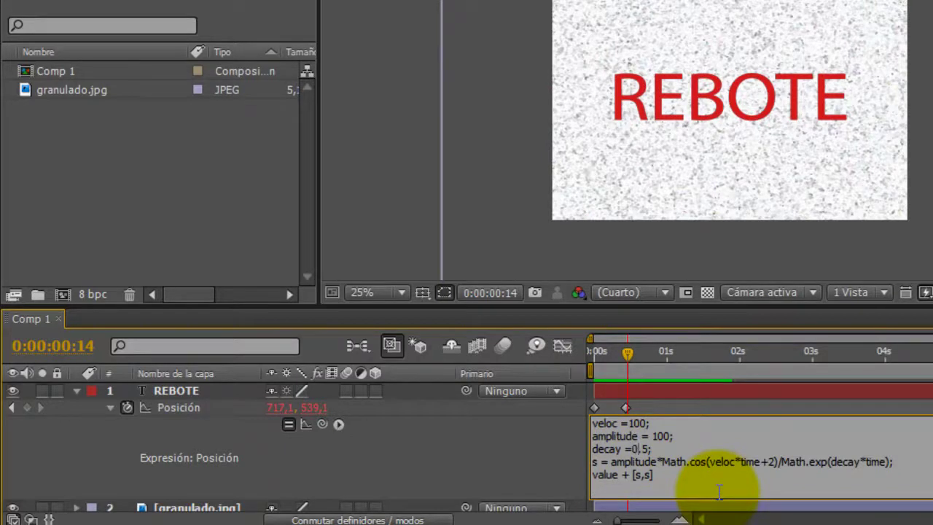
Step: Apply decay 0.5 and preview the bounce from the start
left_click(521, 453)
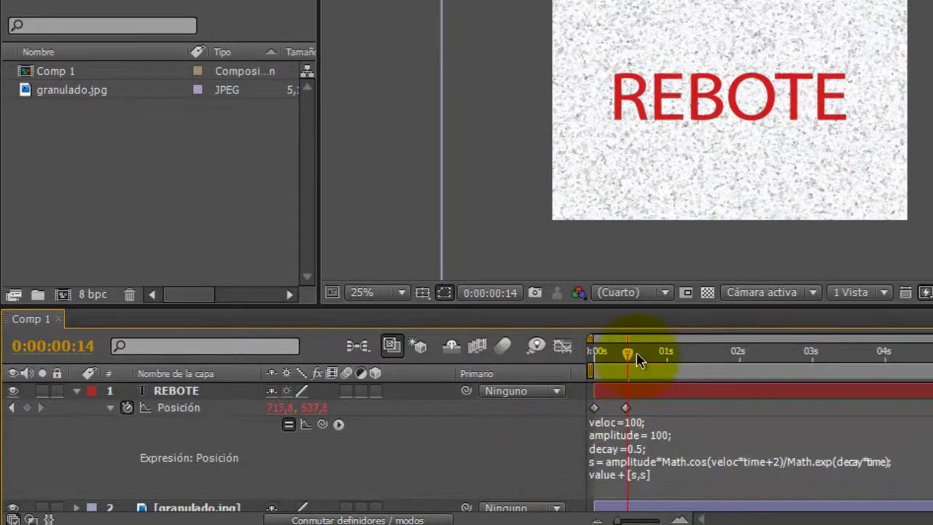
left_click_drag(638, 361, 565, 350)
key("KP_0")
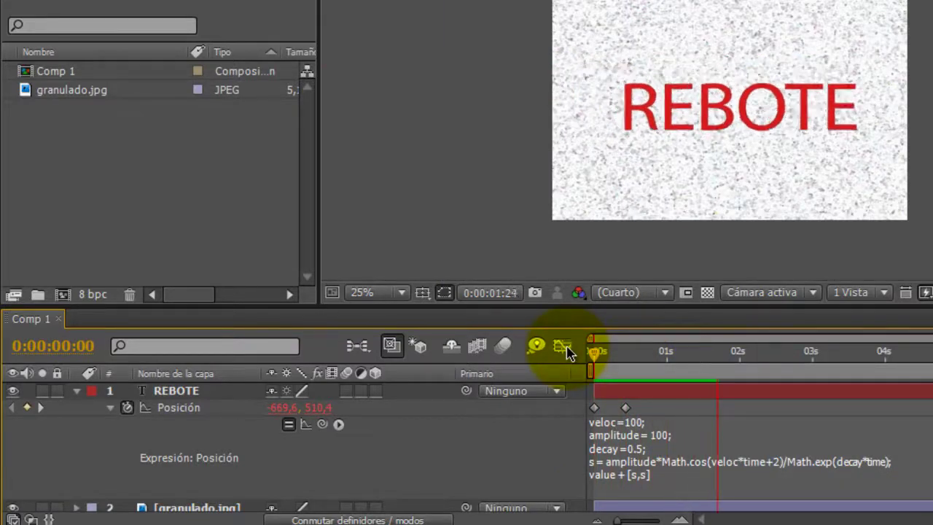
Step: Change decay to 5 and preview the quicker-settling bounce
left_click(632, 452)
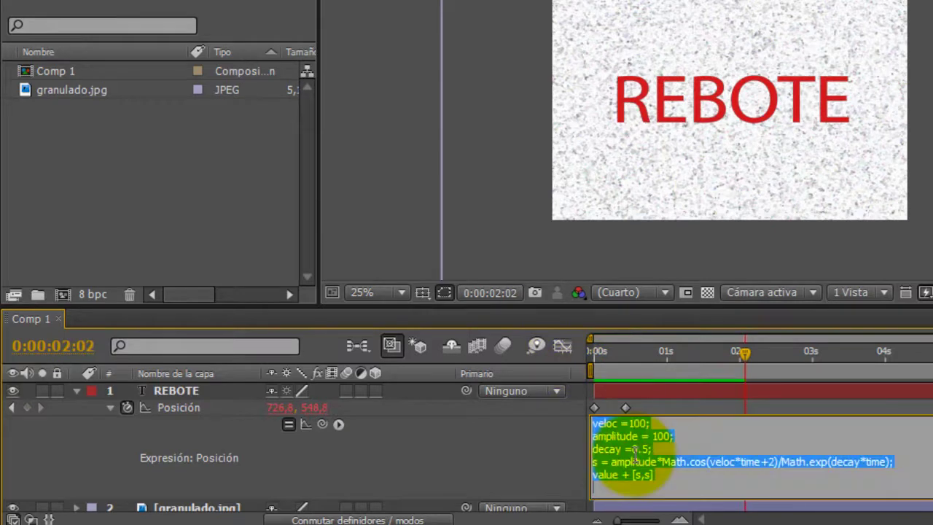
left_click(635, 450)
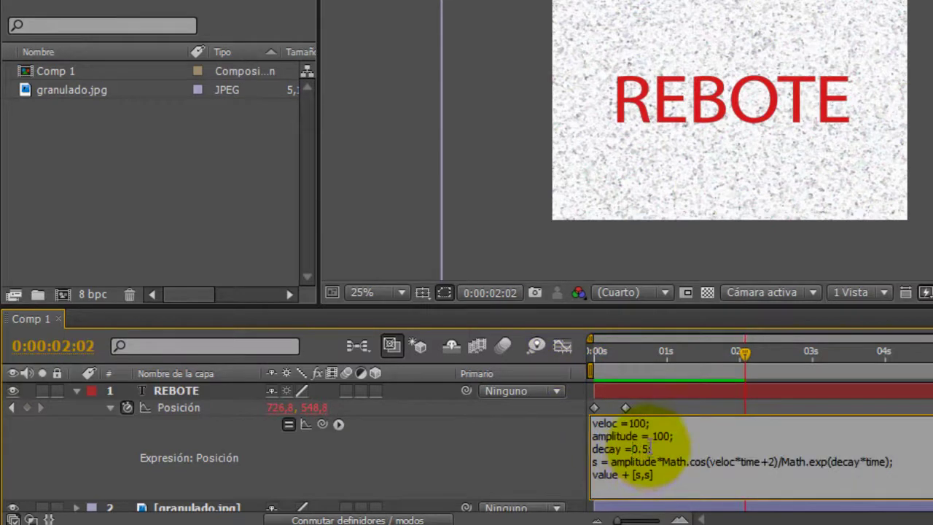
left_click_drag(648, 449, 632, 450)
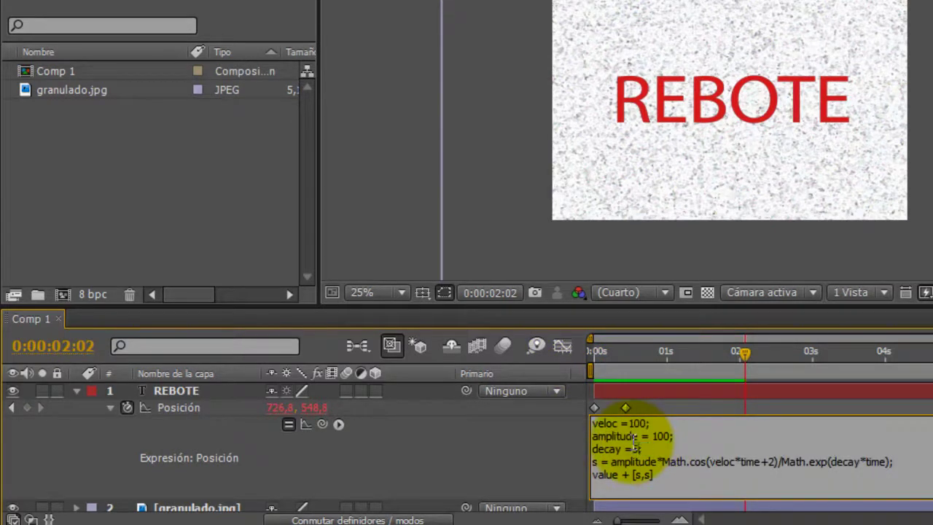
left_click(497, 453)
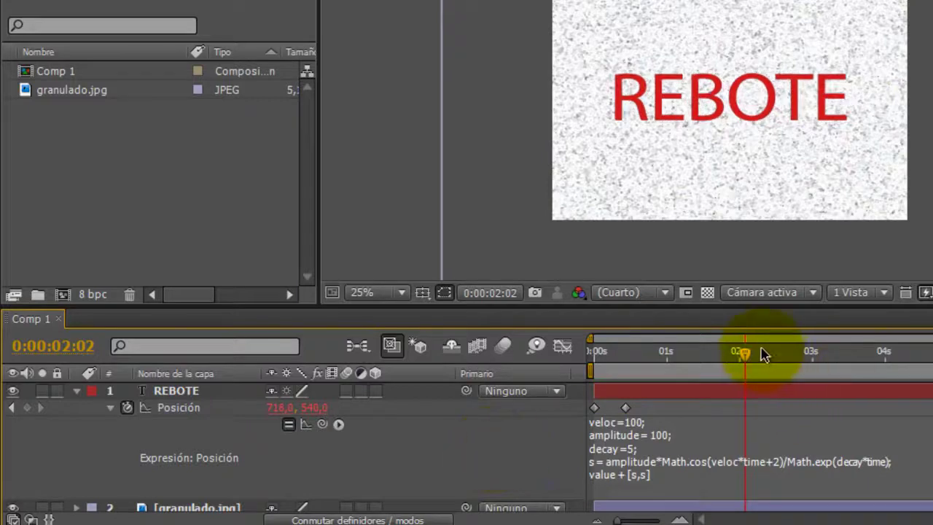
key("KP_0")
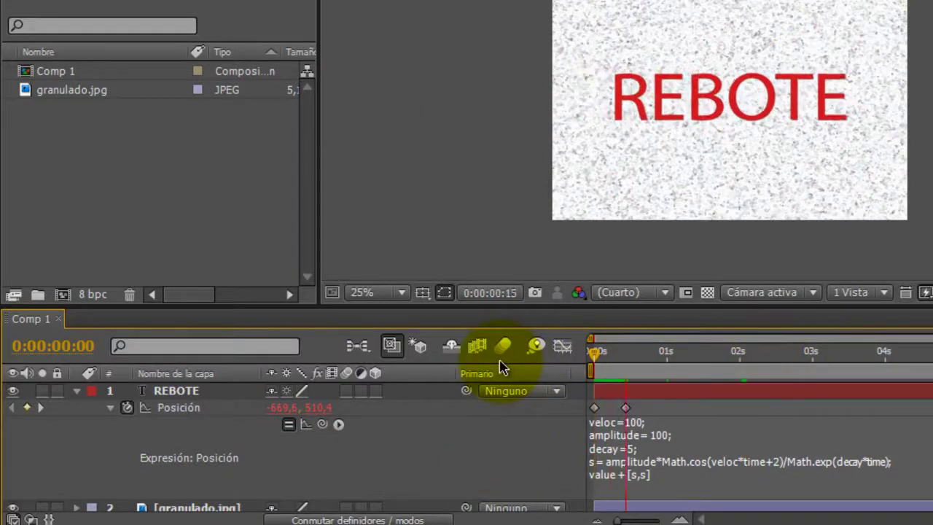
key("space")
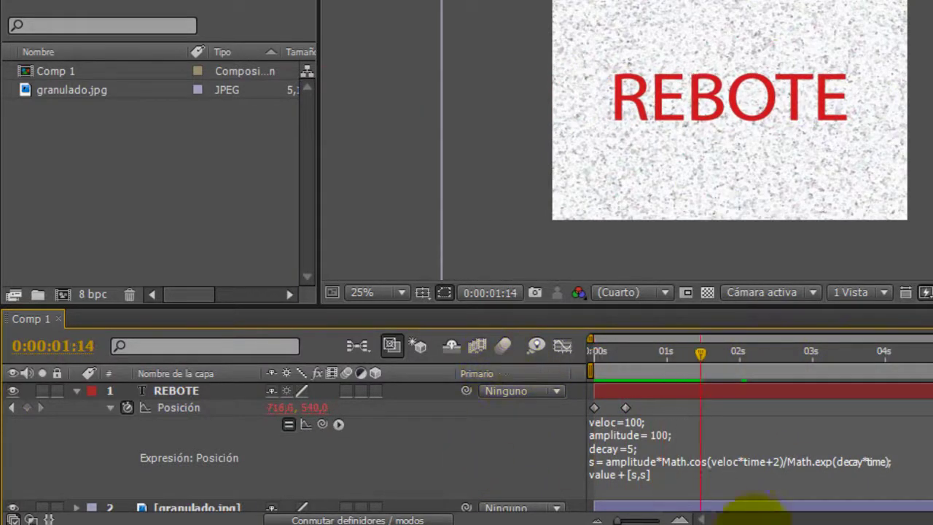
mouse_move(698, 357)
left_mouse_down()
mouse_move(658, 364)
mouse_move(635, 435)
left_mouse_up()
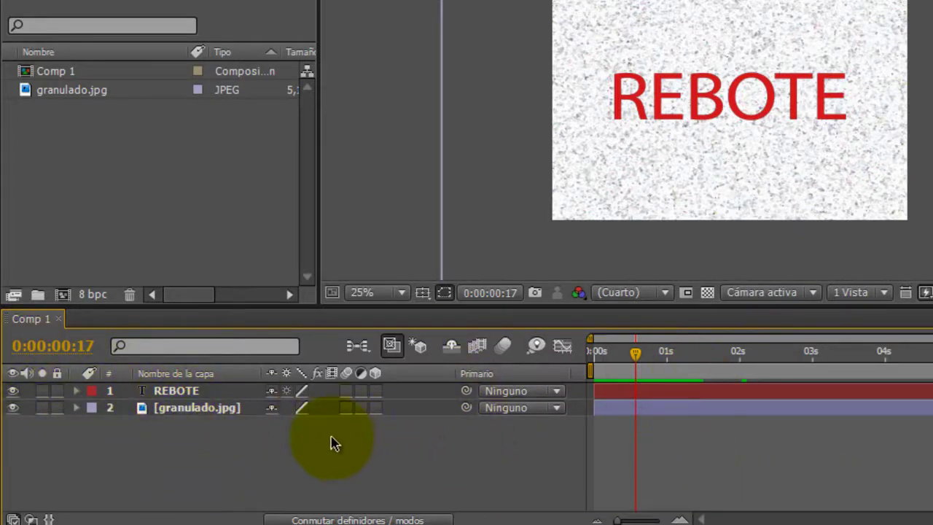
Step: Deselect REBOTE and right-click the empty timeline to reach the Nuevo layer menu
left_click(196, 392)
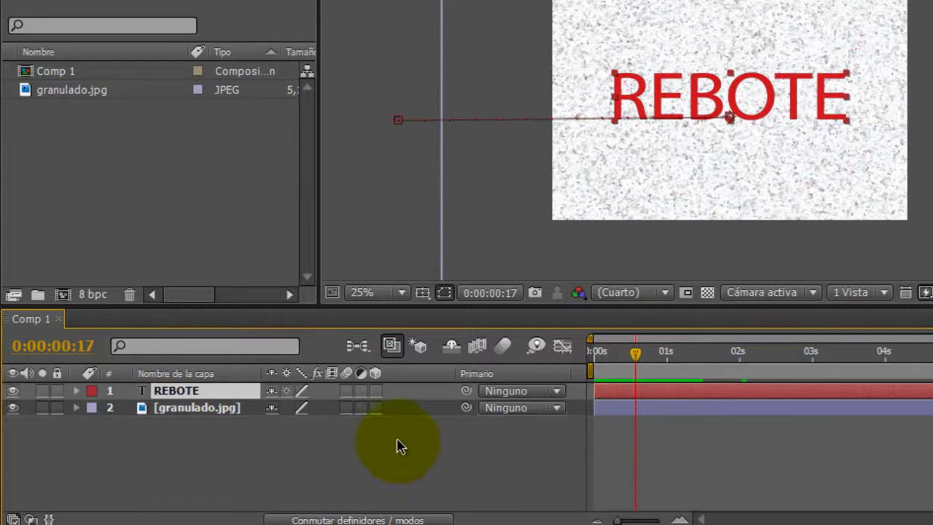
left_click(244, 438)
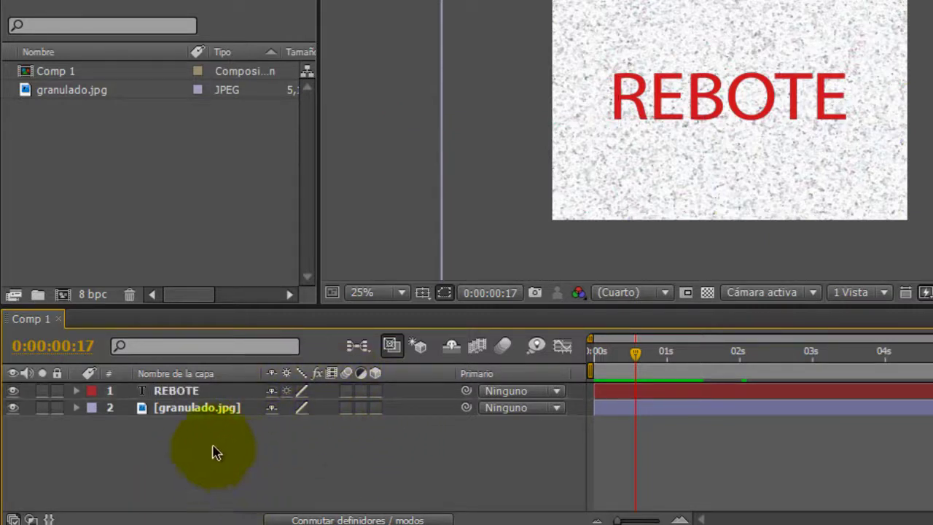
right_click(182, 436)
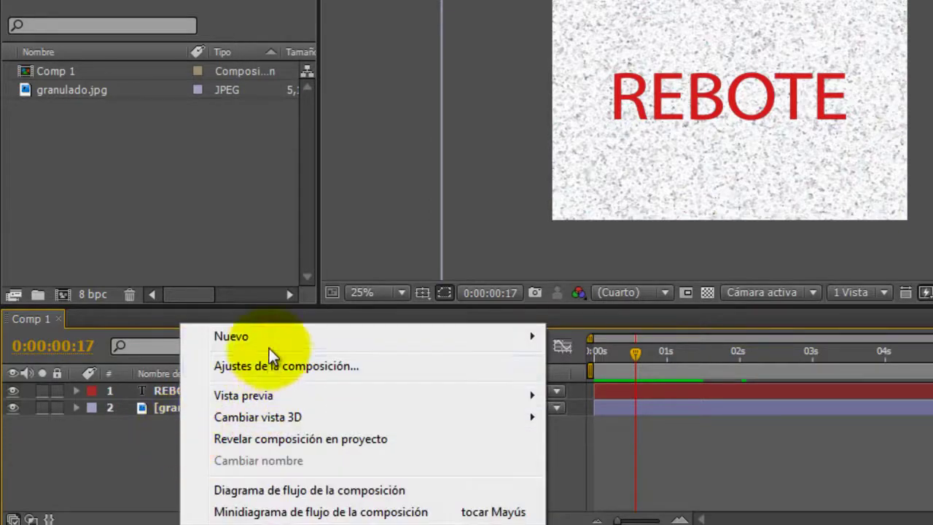
Step: Add the Luz 1 light with default settings and make REBOTE and granulado.jpg 3D layers
mouse_move(277, 335)
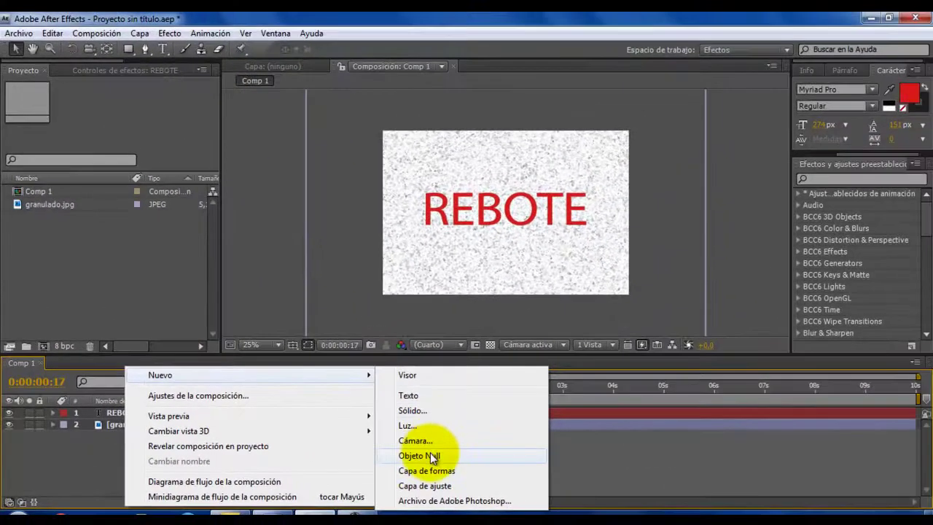
left_click(432, 427)
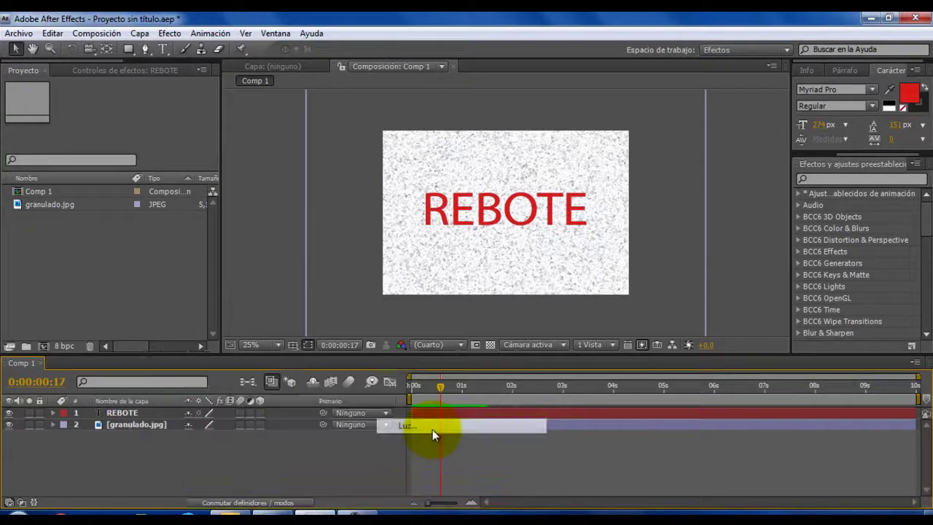
left_click(114, 291)
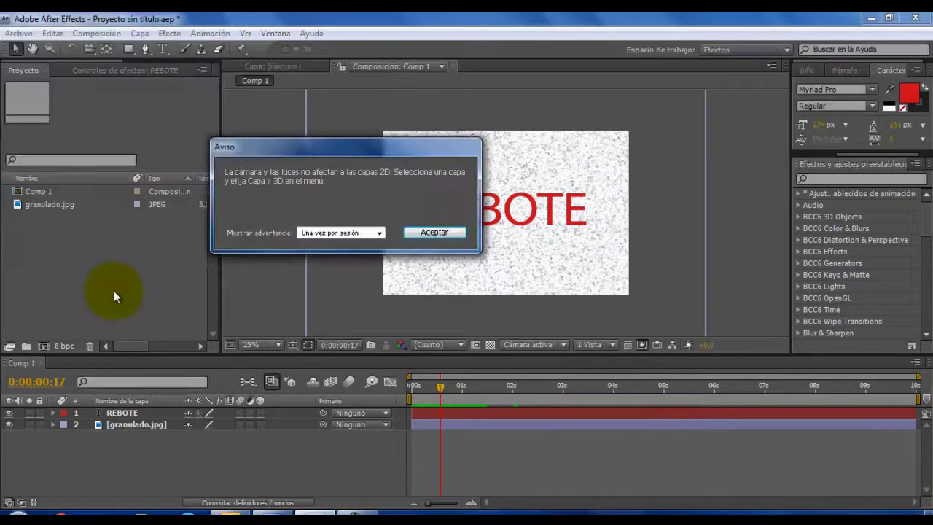
left_click(453, 233)
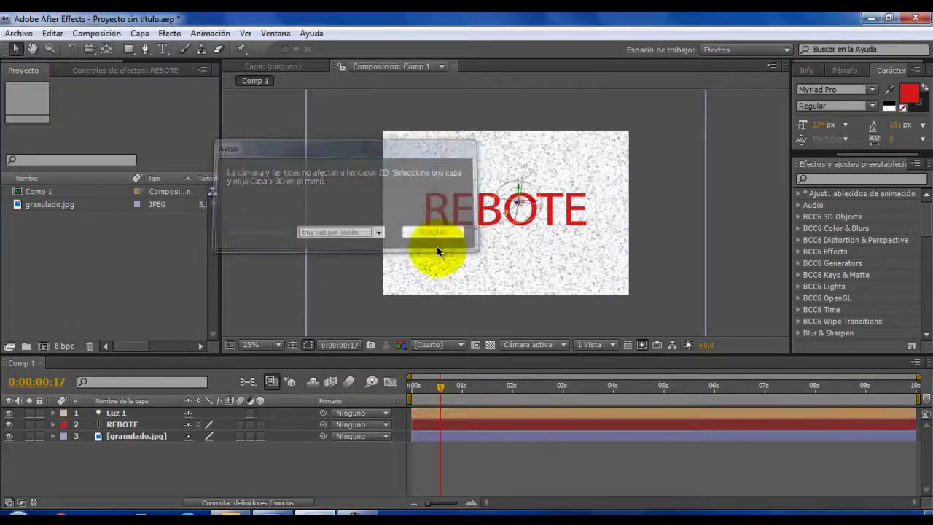
left_click(260, 424)
left_click(259, 436)
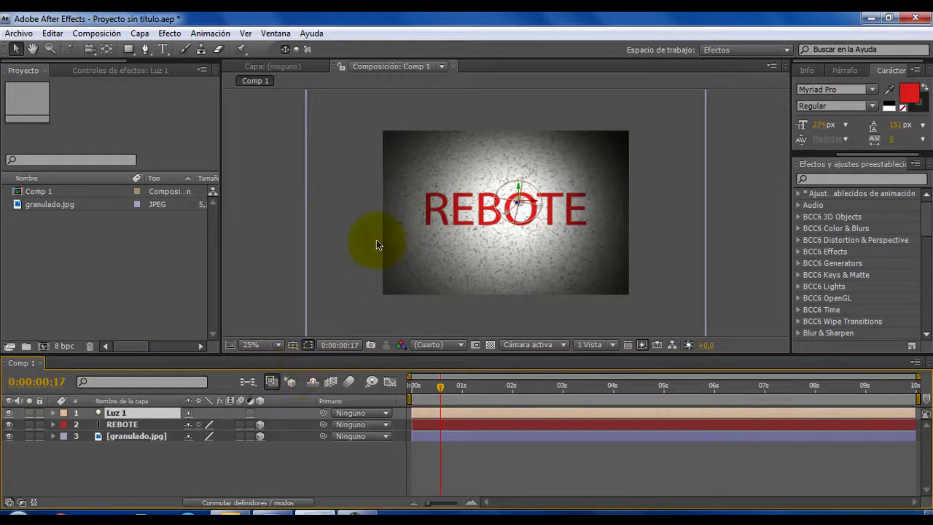
Step: Paste the bounce expression (veloc=50) onto Luz 1's Position and preview the bouncing light
key("p")
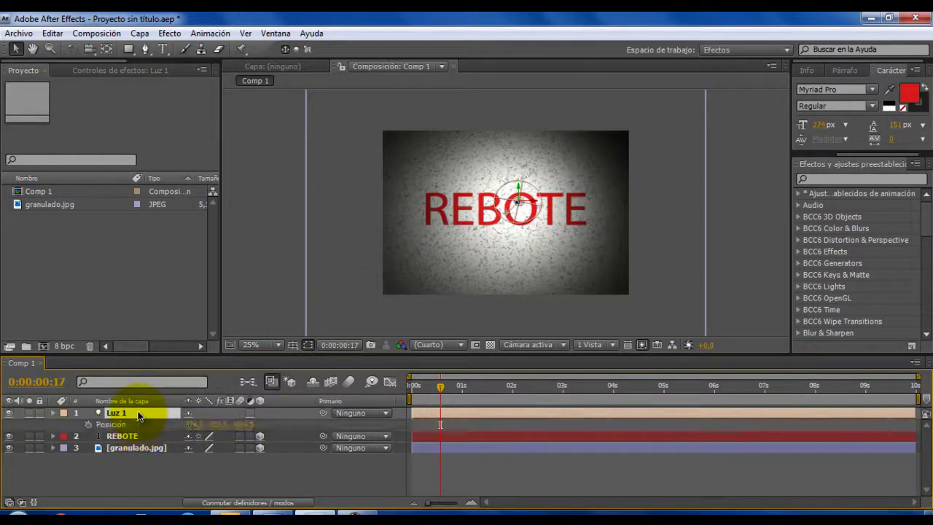
left_click(89, 425, "alt")
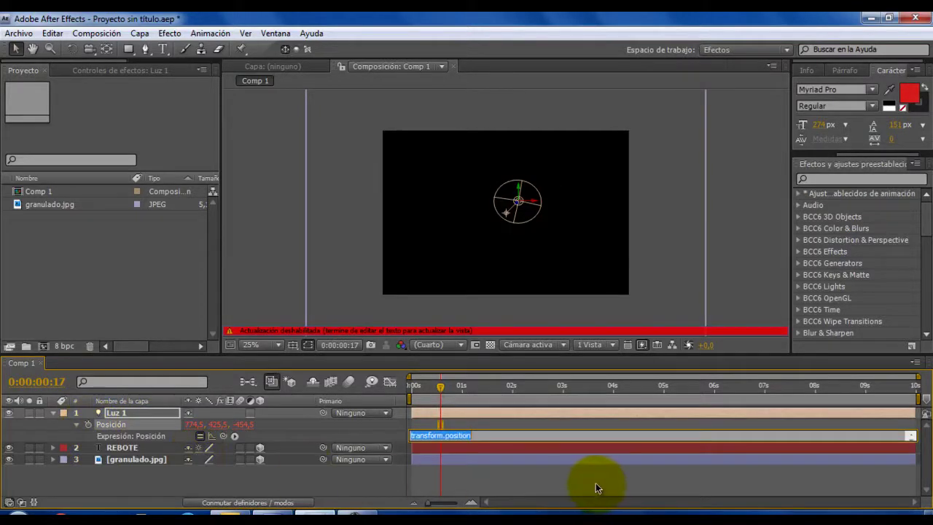
key("BackSpace")
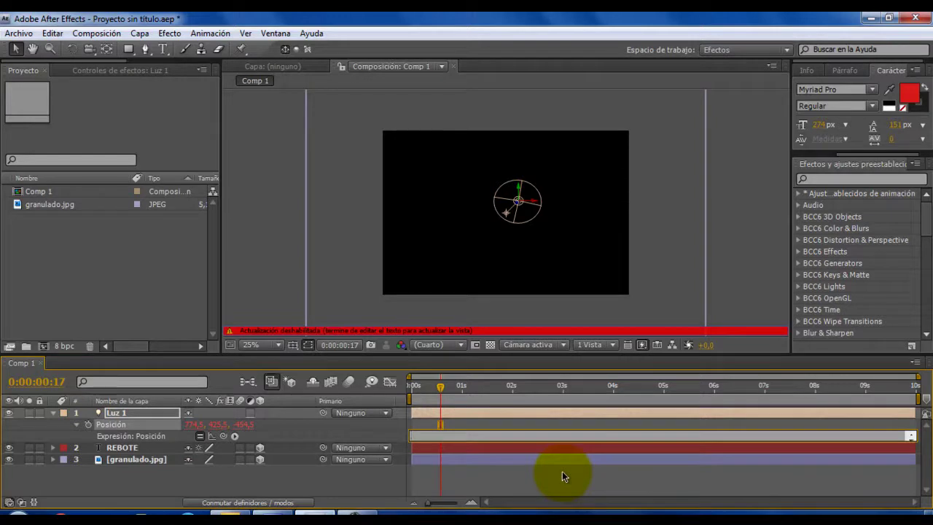
key("ctrl+v")
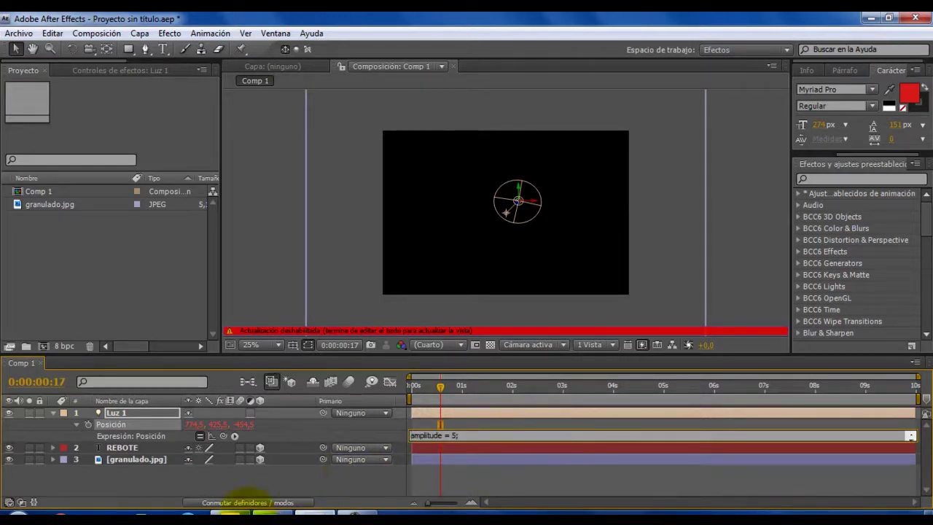
left_click(284, 482)
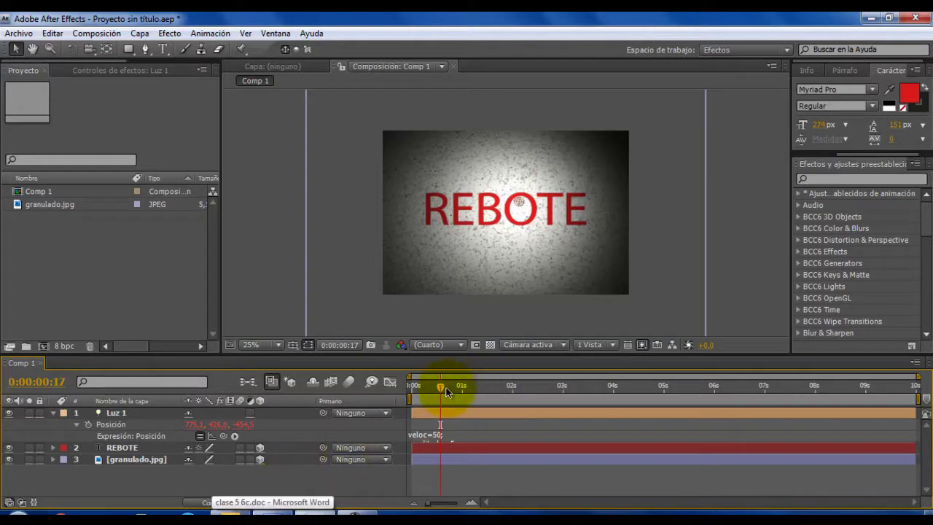
left_click_drag(441, 384, 410, 385)
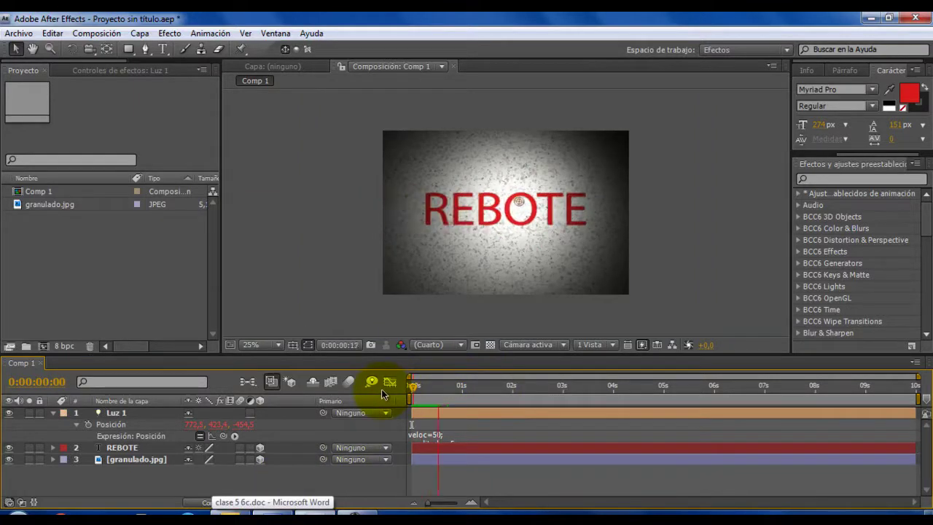
key("space")
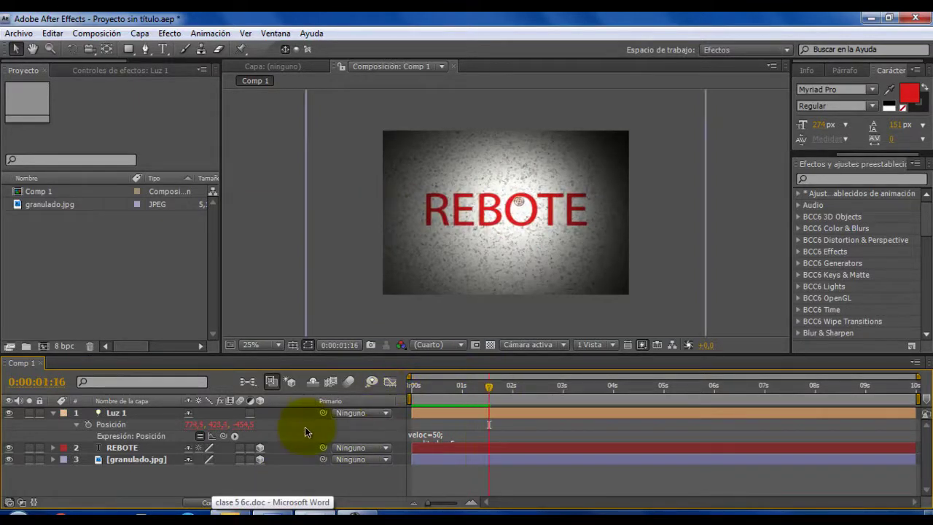
Step: Disable REBOTE's position expression and select the Luz 1 light layer
left_click(53, 447)
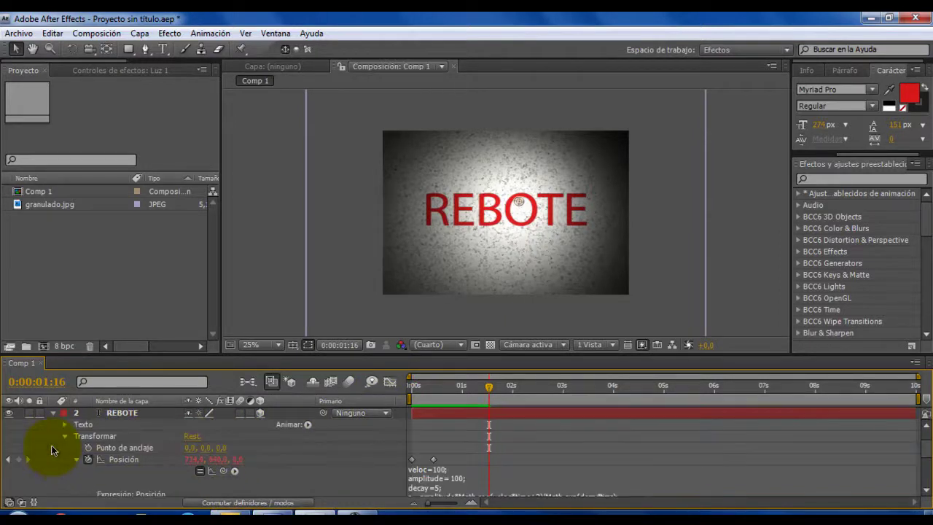
left_click(201, 472)
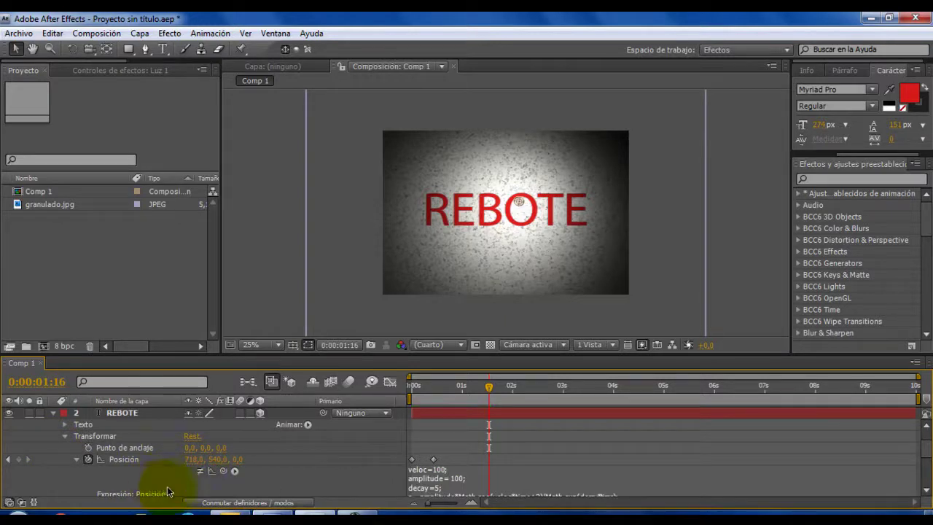
left_click(52, 412)
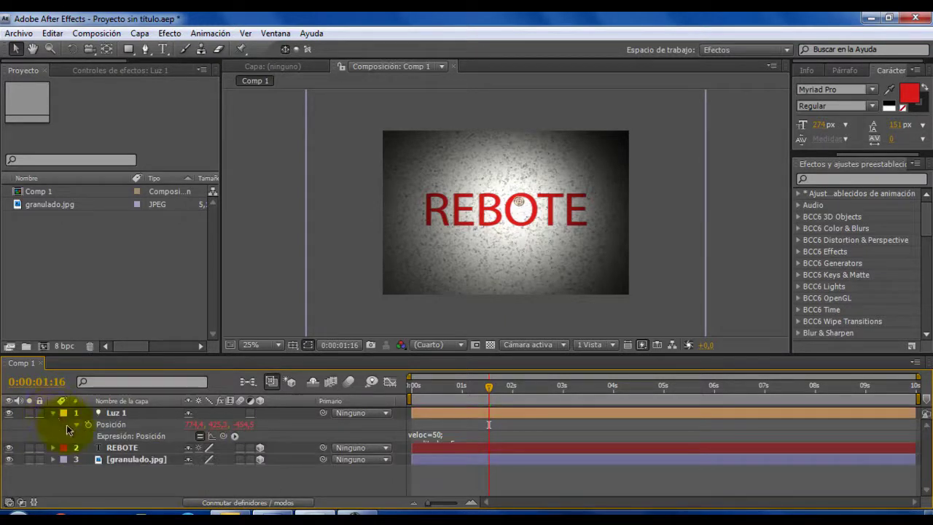
left_click(105, 412)
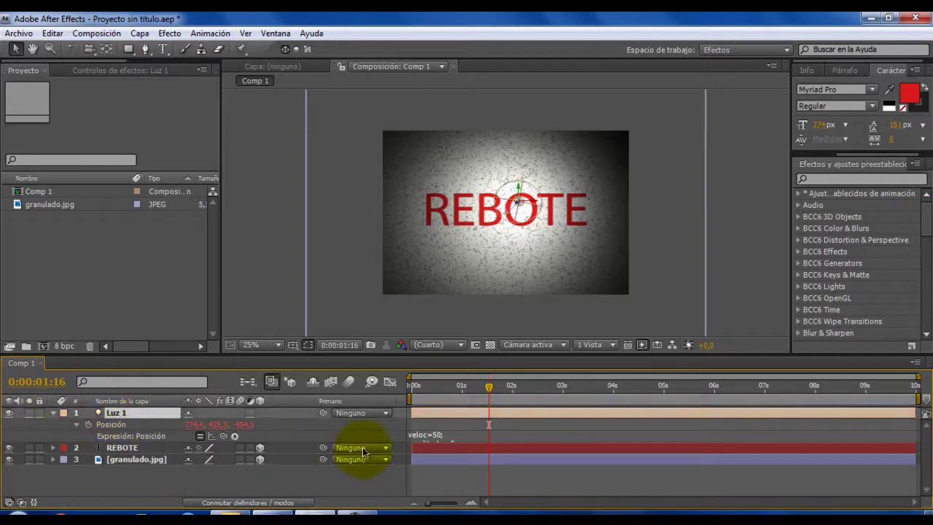
Step: Delete the duplicated lines in Luz 1's Position expression and re-paste the full bounce expression
left_click(447, 437)
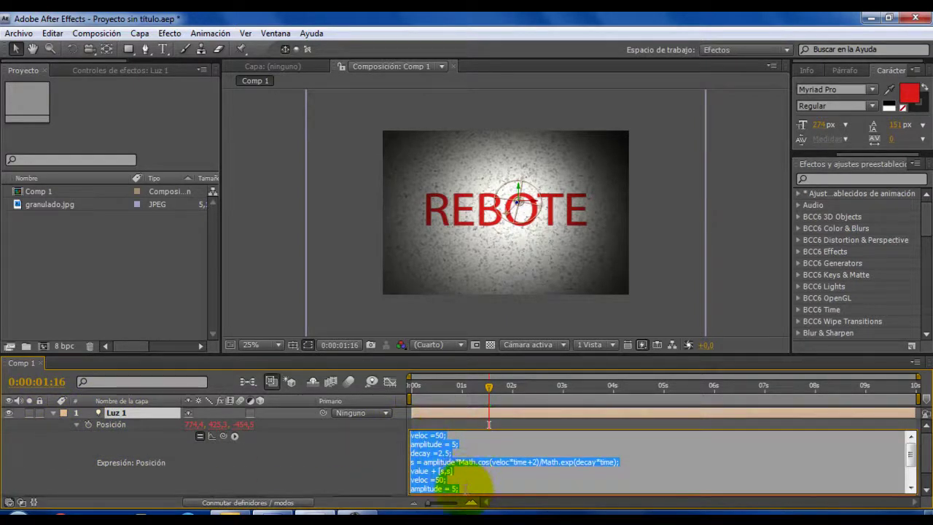
left_click(467, 487)
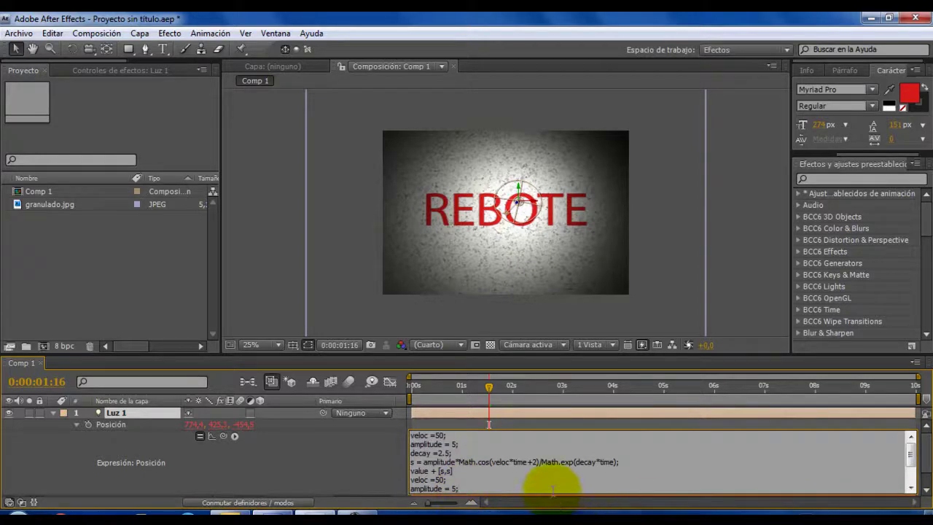
left_click_drag(475, 482, 387, 438)
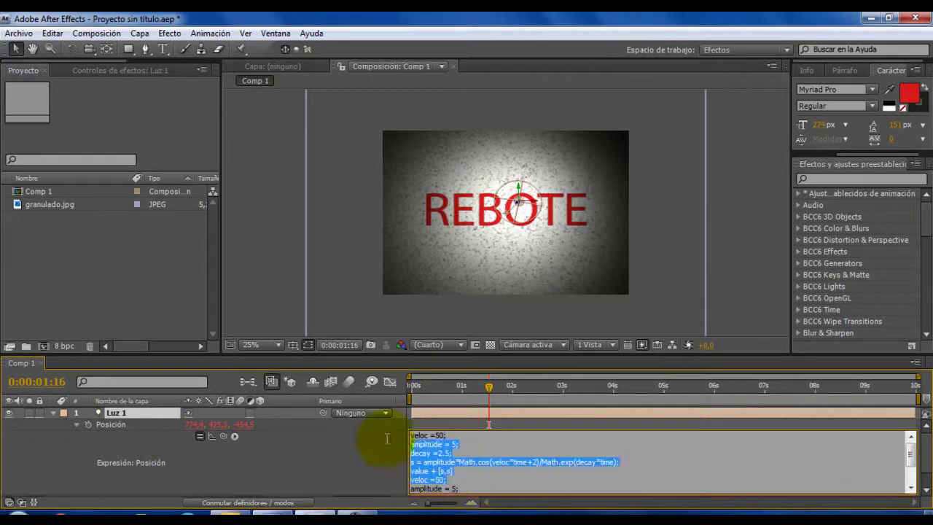
key("Delete")
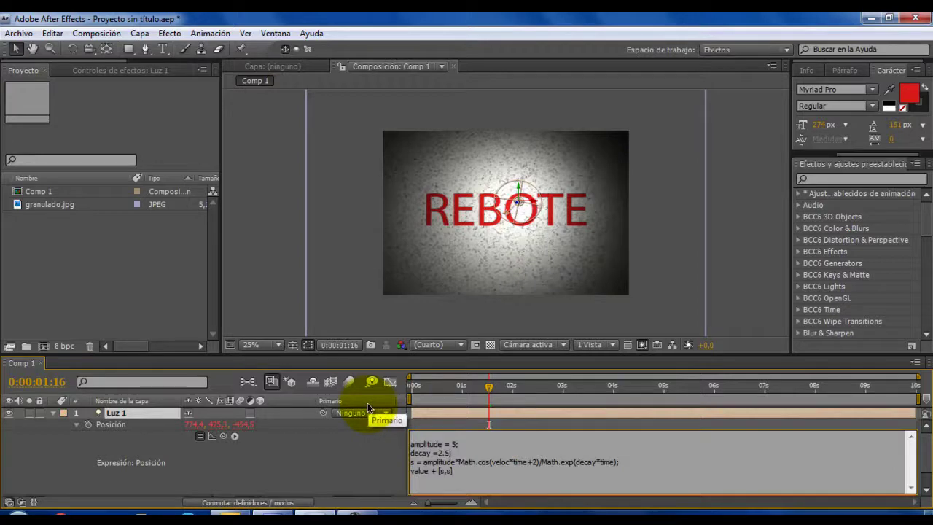
left_click_drag(467, 474, 402, 436)
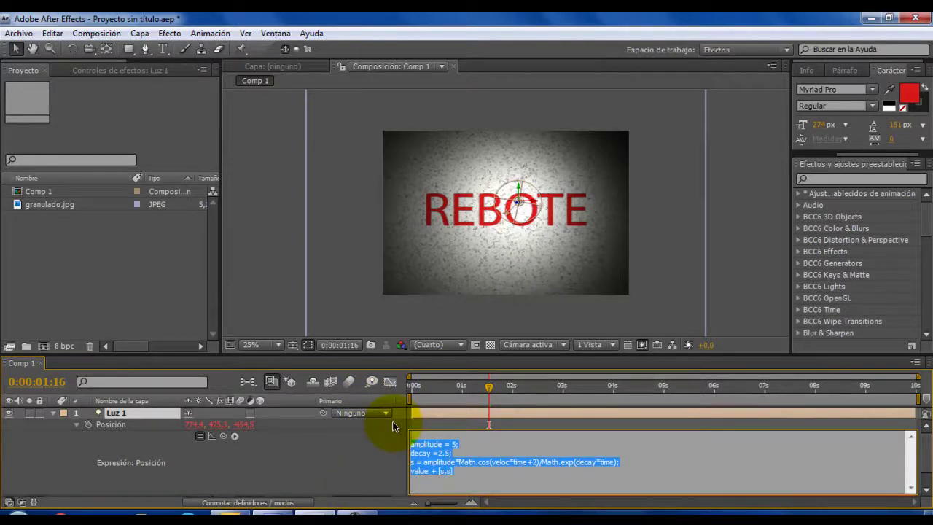
key("Delete")
type("veloc =50; amplitude = 5; decay =2.5; s = amplitude*Math.cos(veloc*time+2)/Math.exp(decay*time); value + [s,s]")
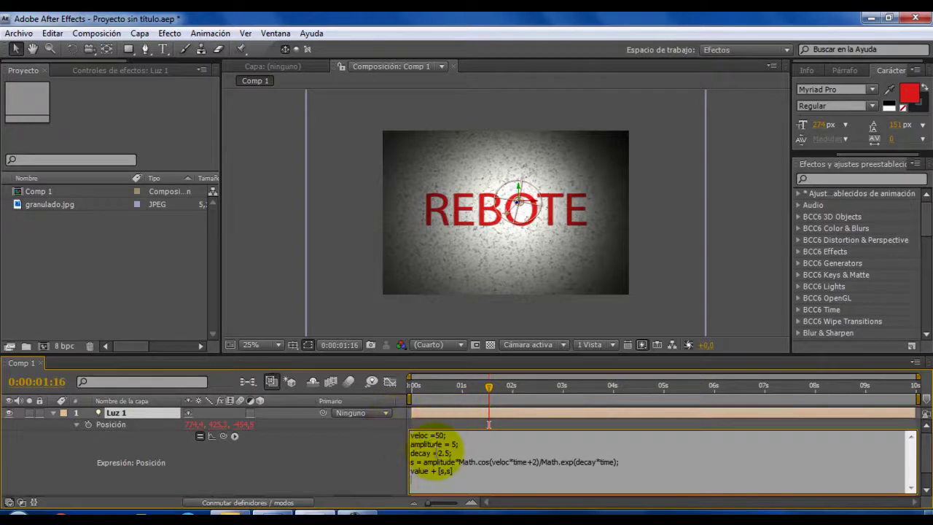
Step: Set the light expression's amplitude to 500 and preview the bounce from the start
left_click(443, 453)
type("00")
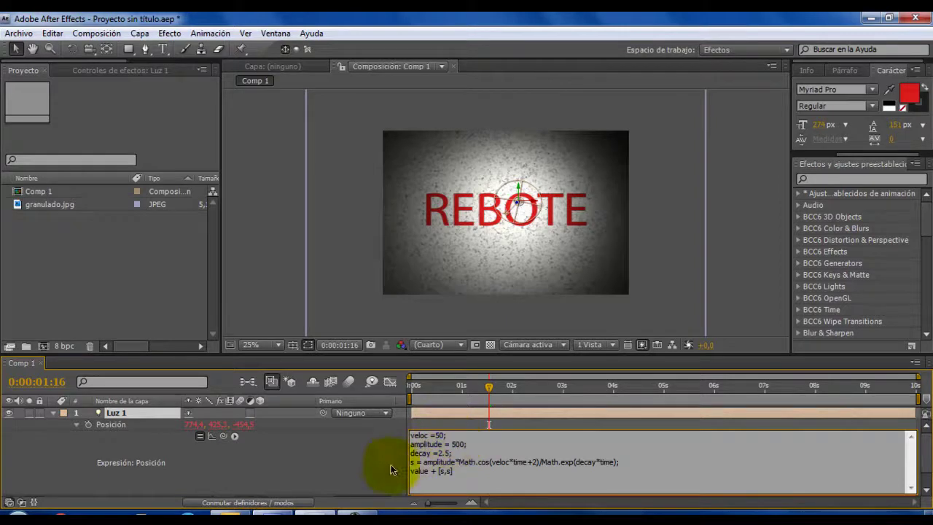
left_click(343, 472)
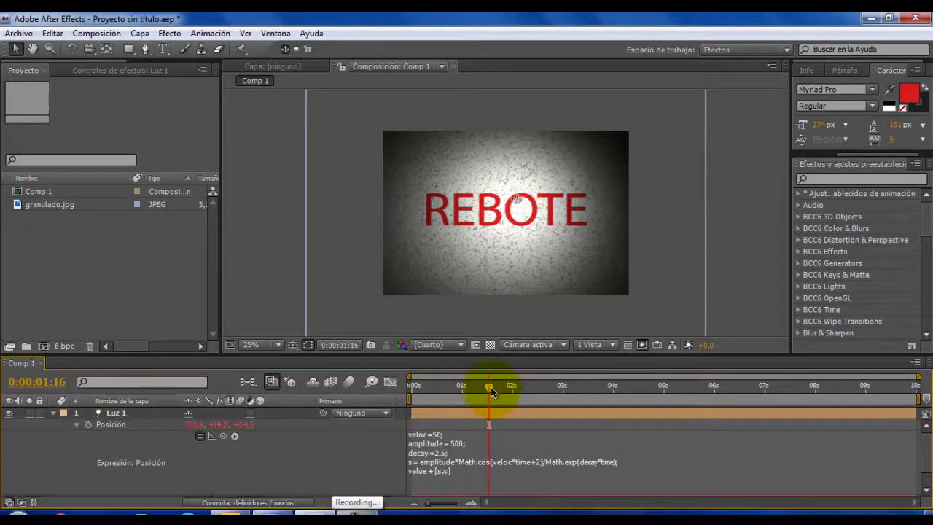
left_click_drag(482, 392, 413, 397)
key("space")
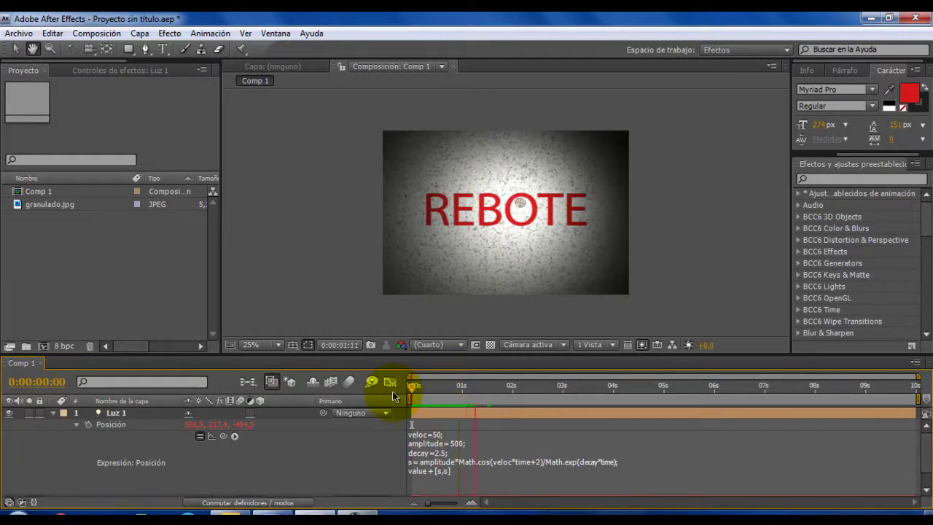
key("space")
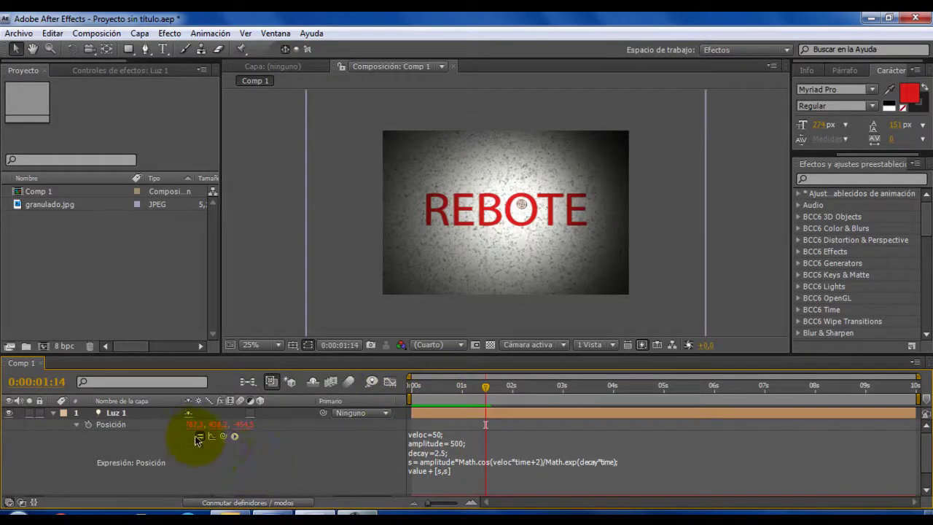
Step: Add a new Cámara 1 camera layer with default settings
left_click(50, 410)
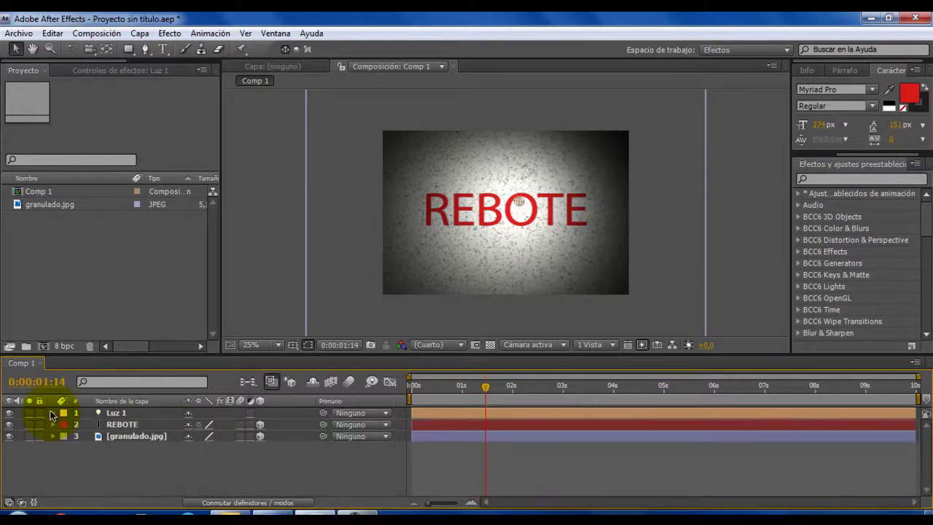
right_click(121, 457)
mouse_move(202, 374)
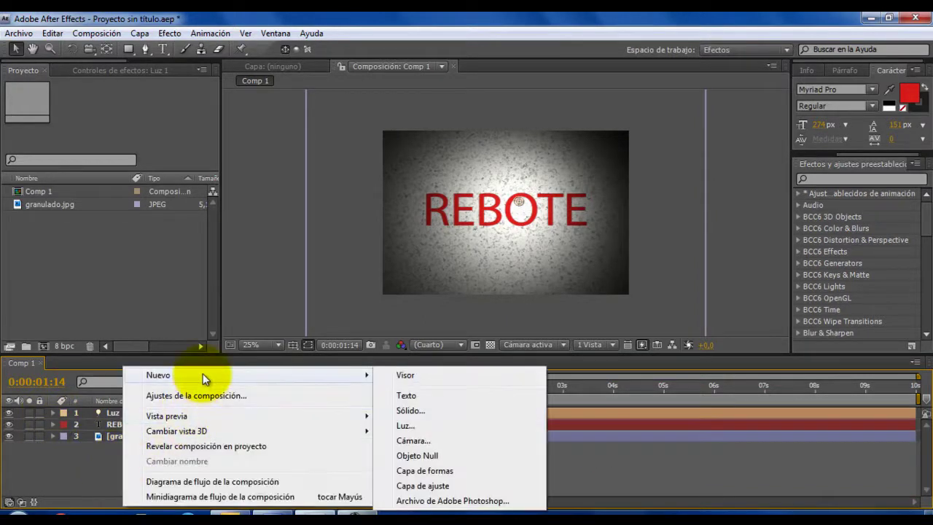
left_click(434, 441)
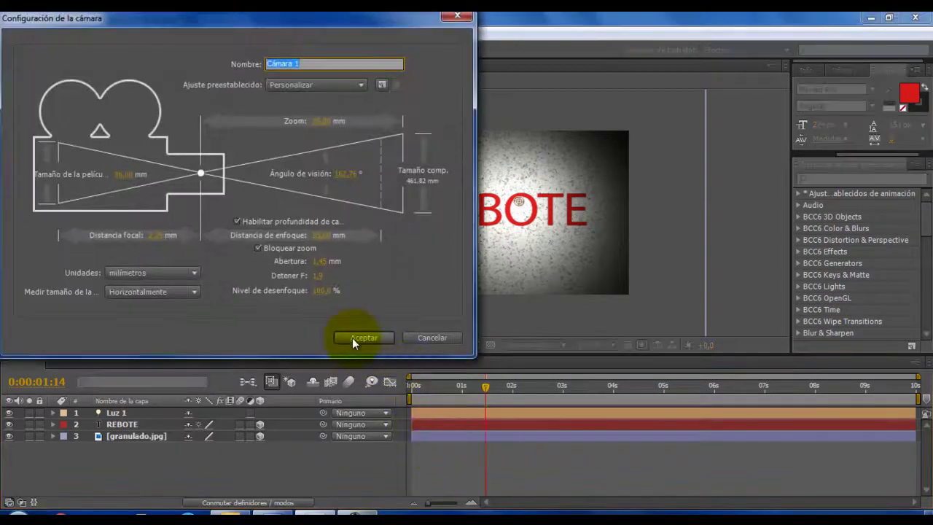
left_click(352, 337)
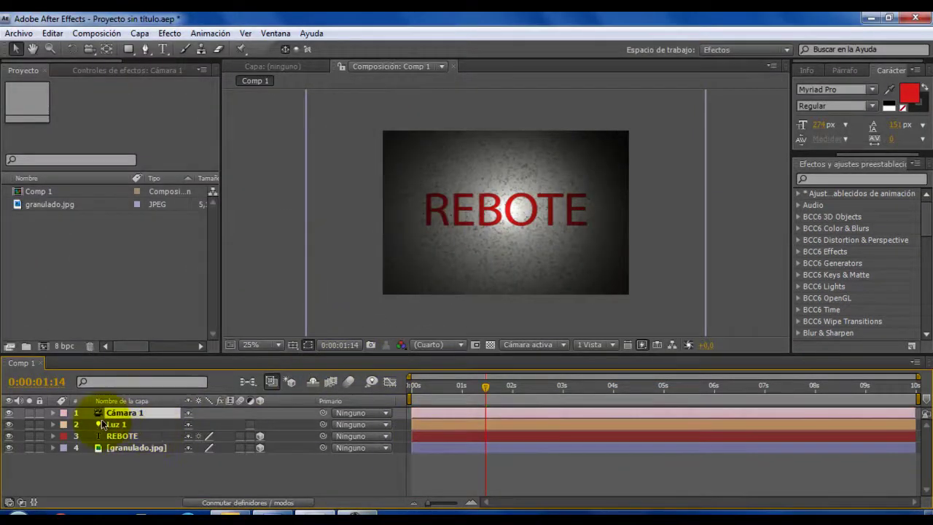
Step: Give Cámara 1's Position a bounce expression with amplitude 100, veloc=50 and decay=2.5
key("p")
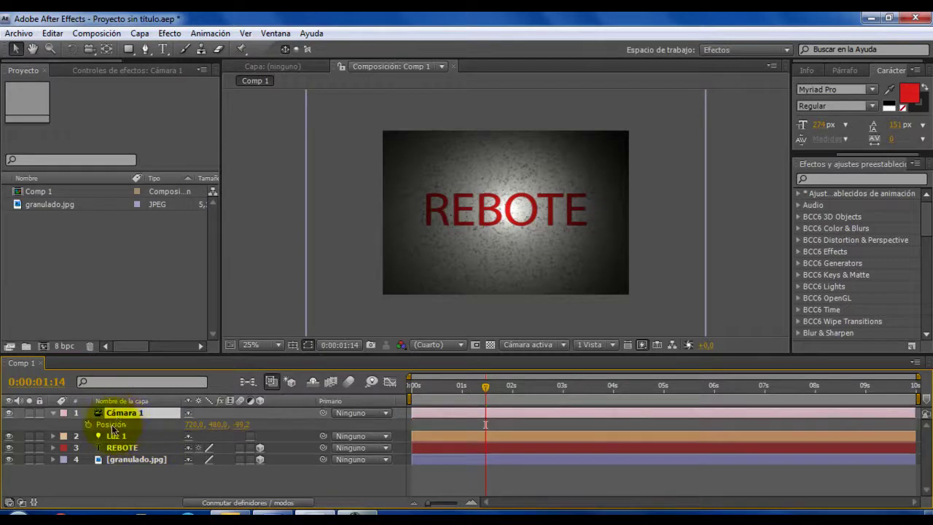
left_click(90, 423, "alt")
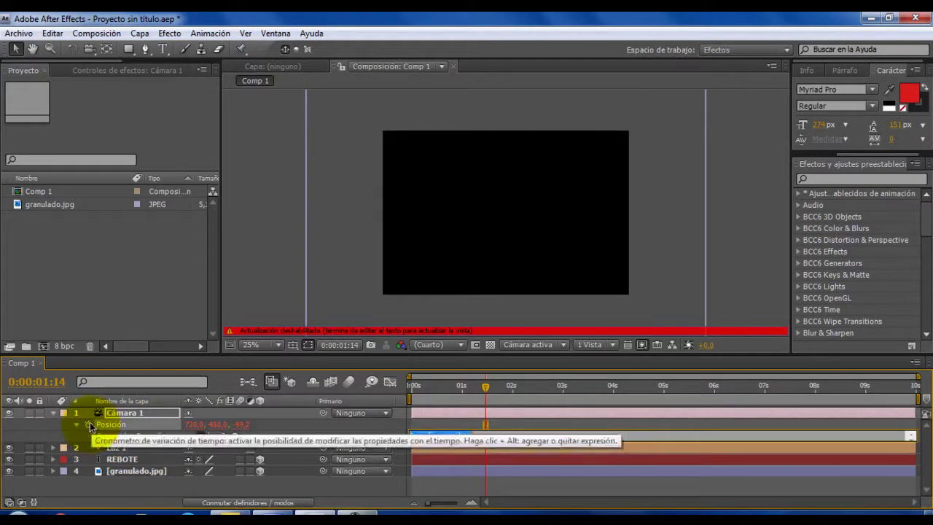
left_click(250, 484)
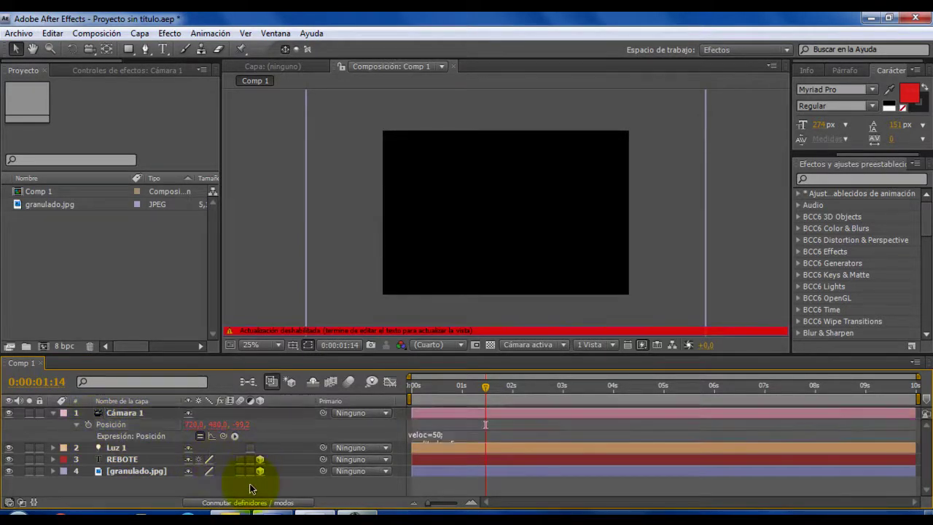
left_click(436, 436)
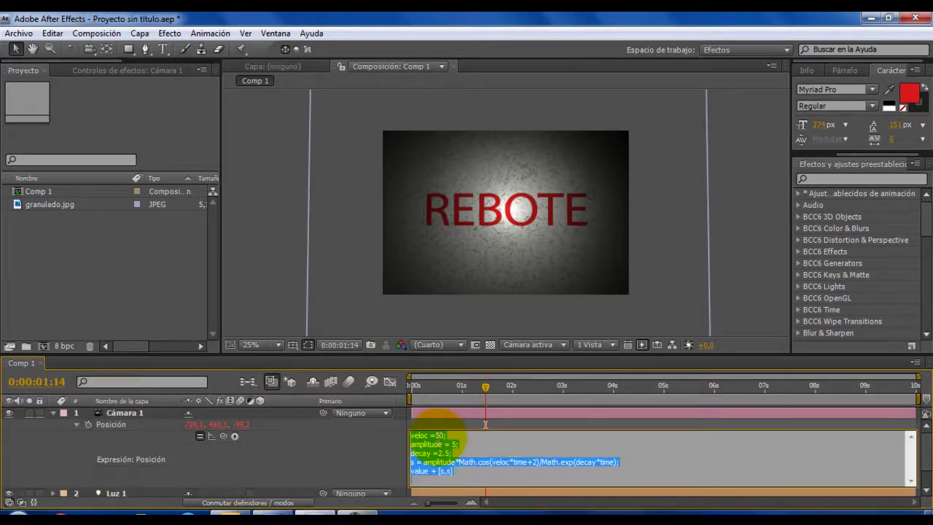
left_click(446, 441)
double_click(454, 444)
type("100")
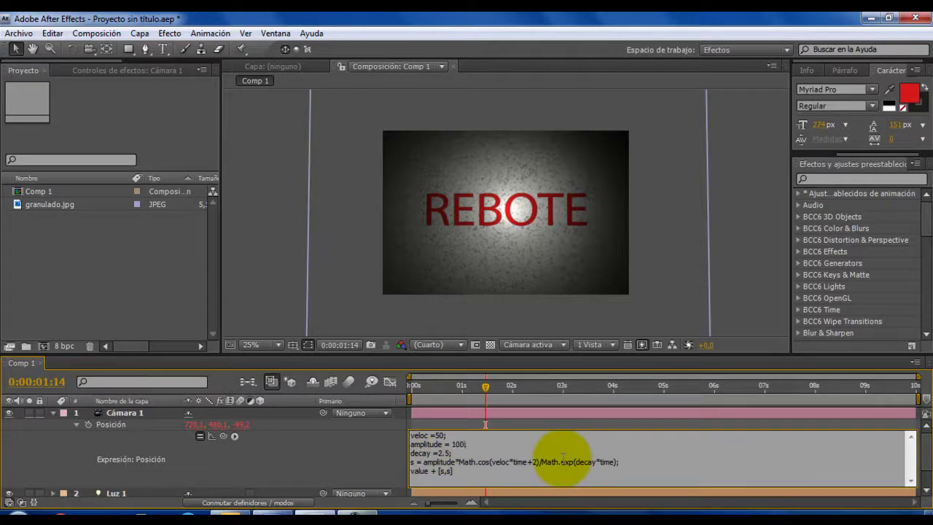
left_click(365, 458)
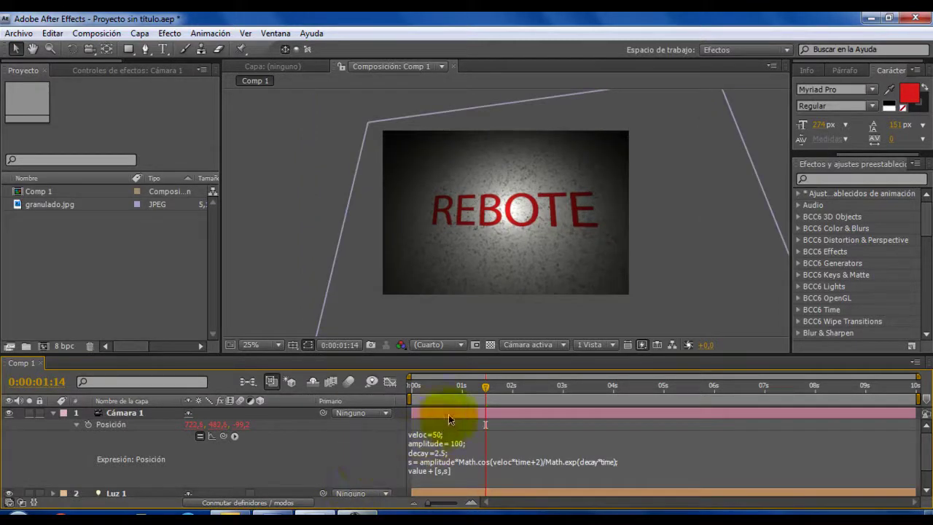
left_click_drag(487, 385, 389, 405)
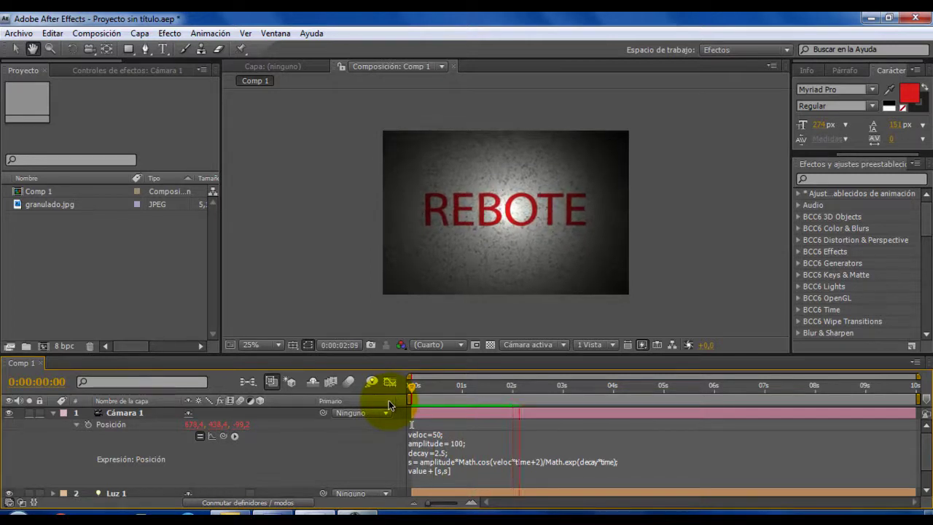
Step: Change Cámara 1's expression amplitude to 50 and scrub the timeline to check the gentler sway
key("space")
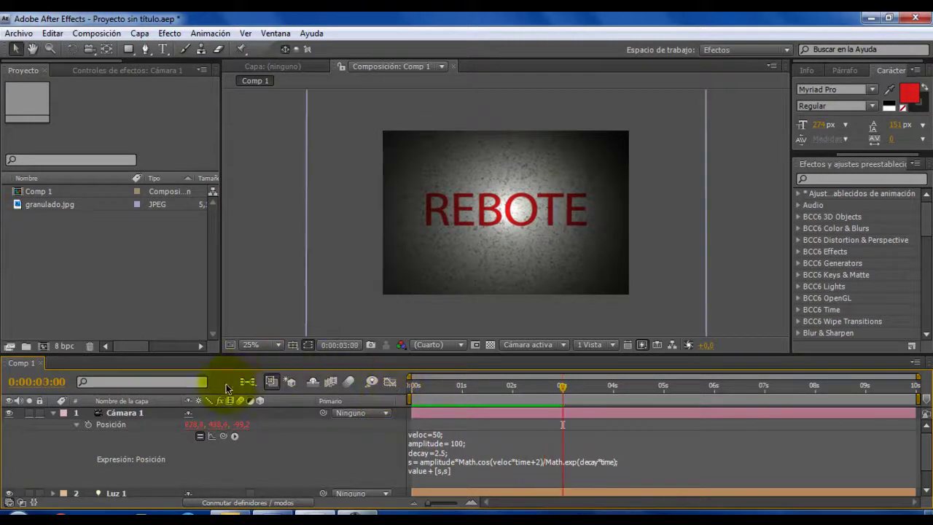
left_click(458, 447)
left_click(455, 444)
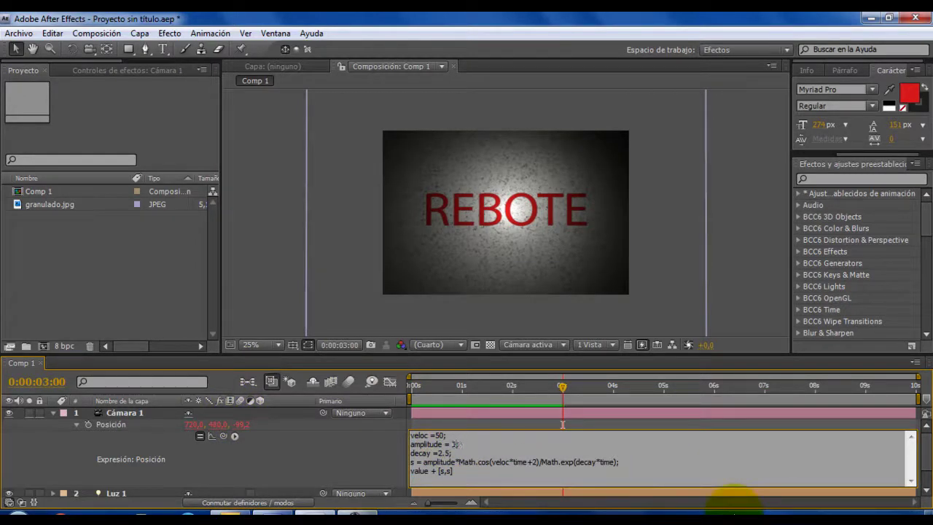
type("0")
left_click(320, 444)
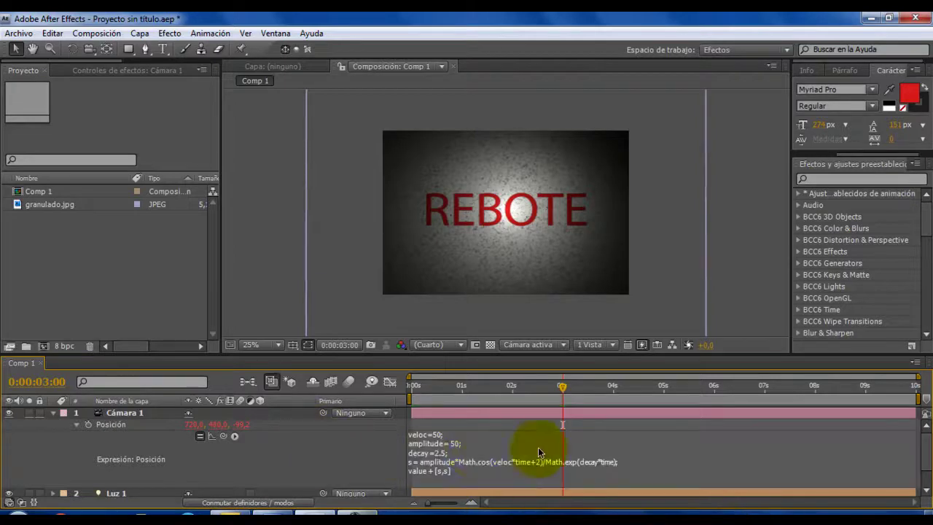
left_click_drag(562, 386, 434, 394)
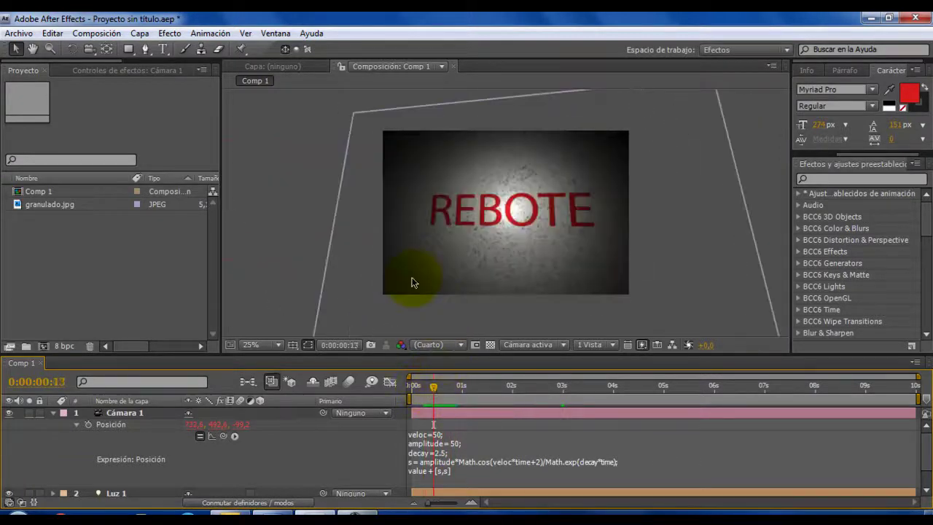
Step: Turn off 3D on the granulado.jpg background layer and scrub to review the flat backdrop
left_click(51, 413)
left_click(260, 447)
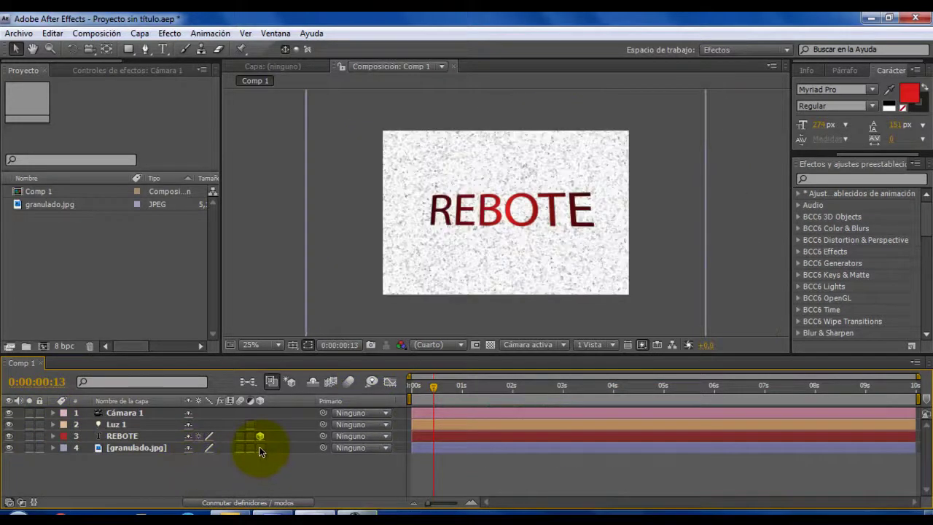
mouse_move(432, 390)
left_mouse_down()
mouse_move(468, 403)
mouse_move(447, 414)
mouse_move(460, 426)
mouse_move(491, 412)
left_mouse_up()
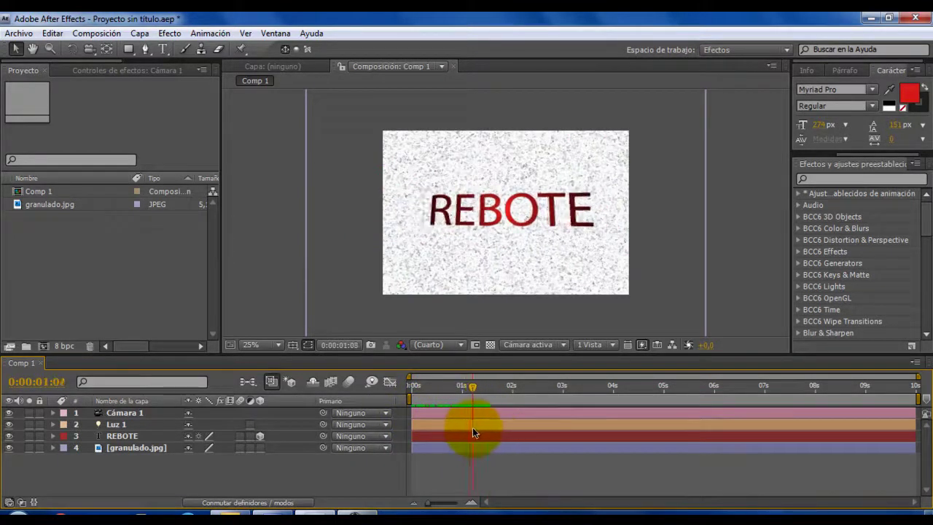